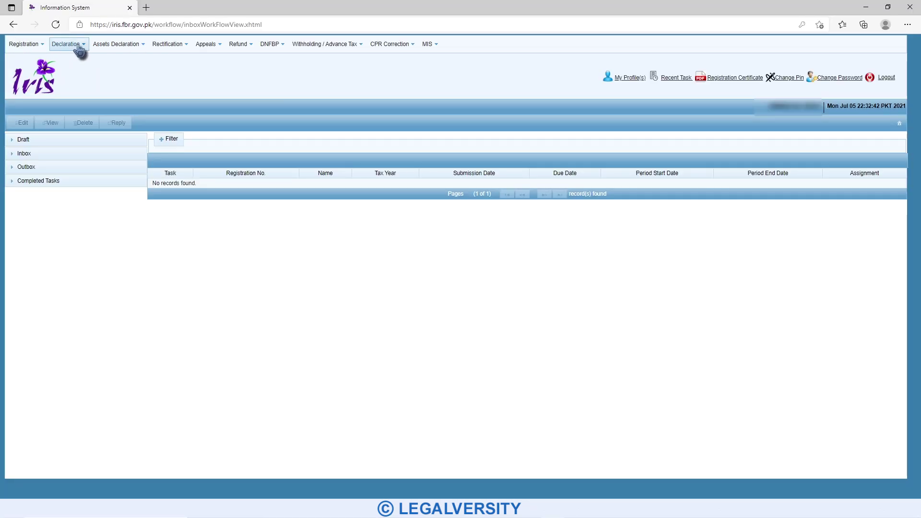
# - Begin a Normal Return (Ind/AOP/COY) and select the 2021 period, 01-Jul-2020 to 30-Jun-2021
pyautogui.click(80, 48)
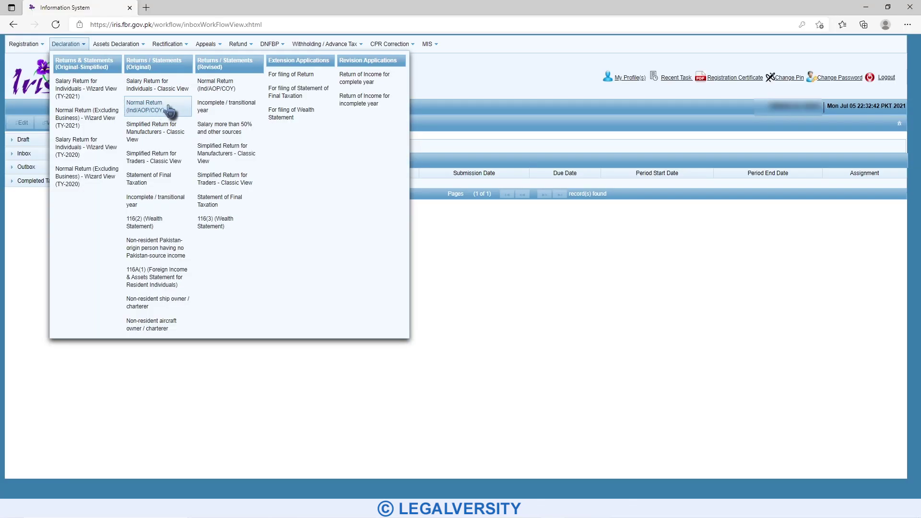
pyautogui.click(161, 109)
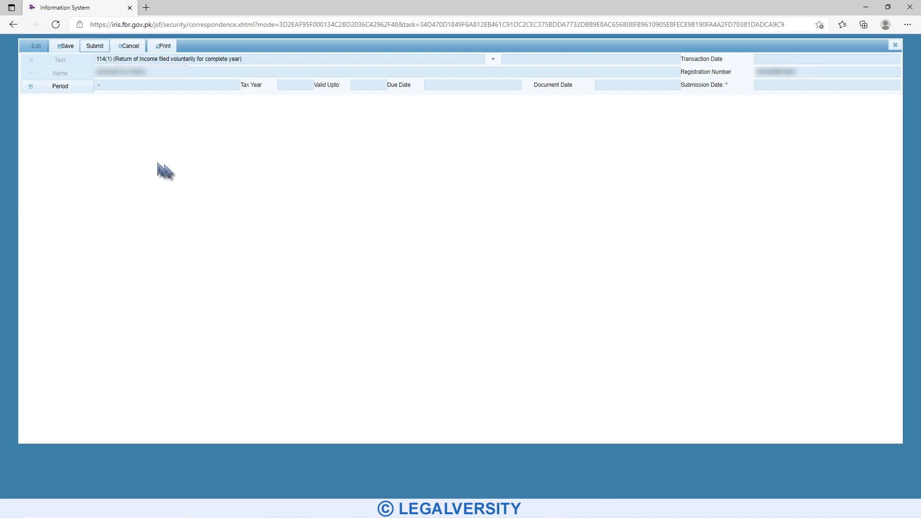
pyautogui.click(62, 91)
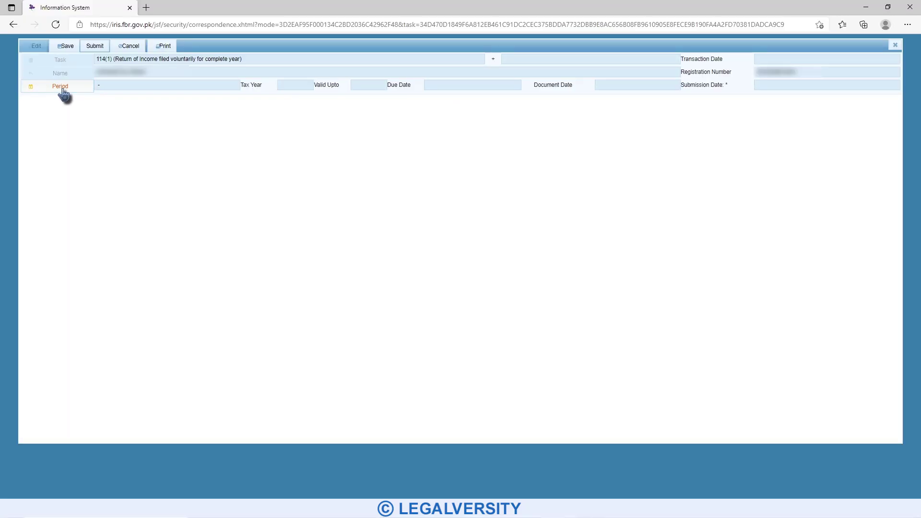
pyautogui.write('2021')
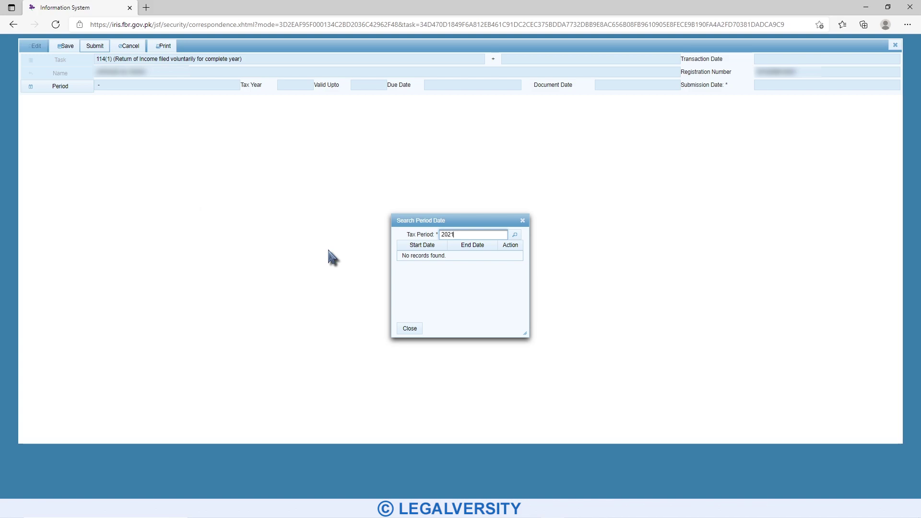
pyautogui.click(515, 235)
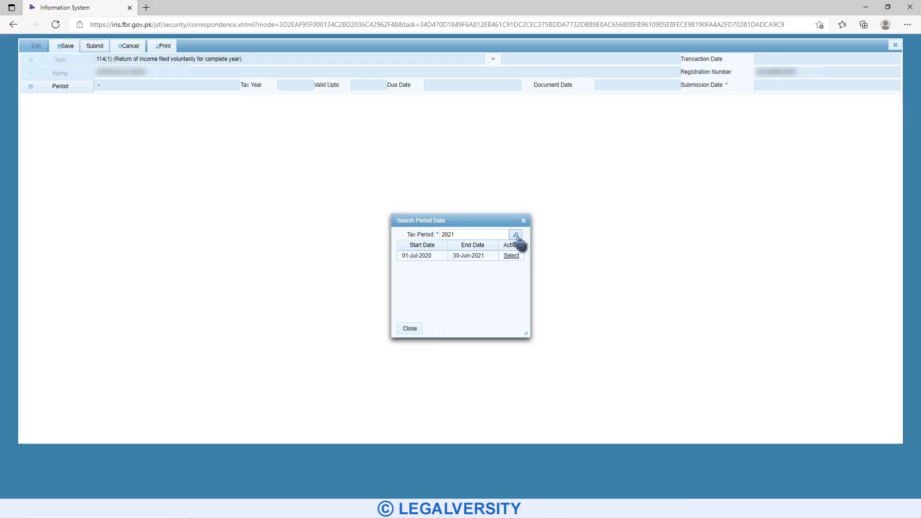
pyautogui.click(511, 256)
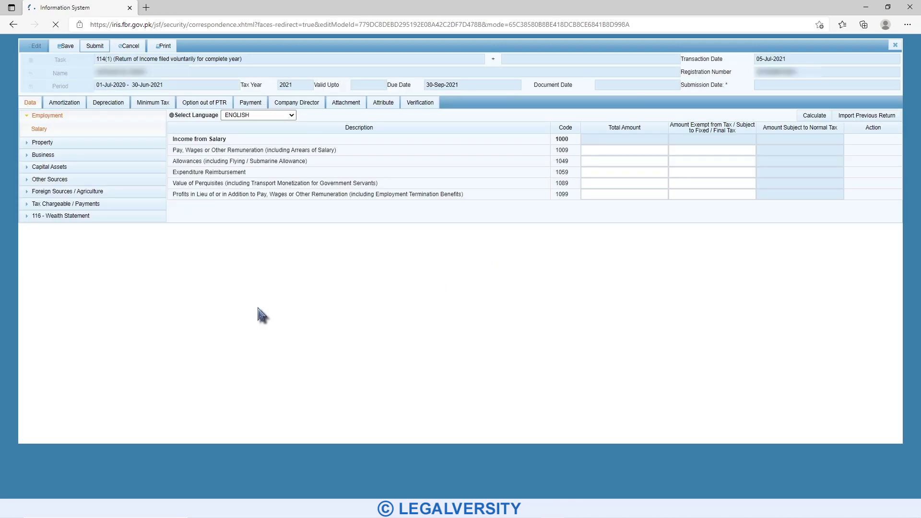
# - Enter 950,000 as the Foreign Salary Income total amount under Foreign Sources and recalculate
pyautogui.click(69, 116)
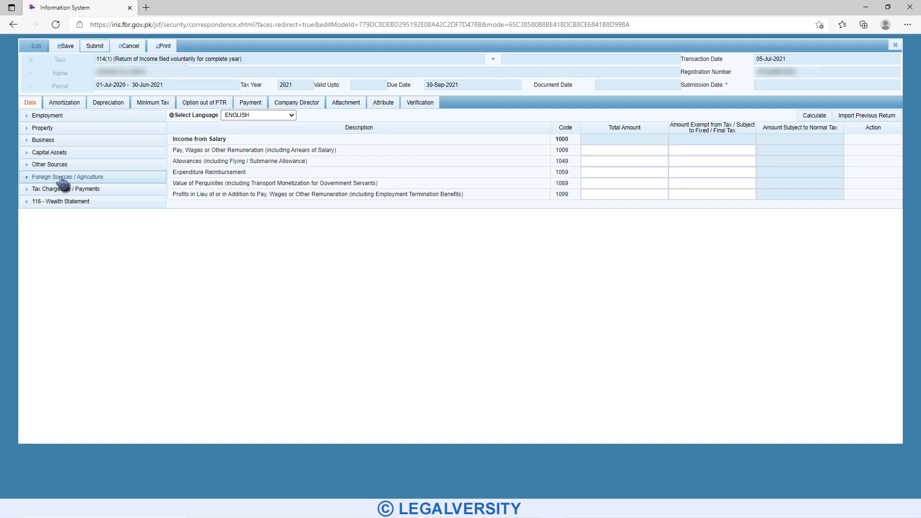
pyautogui.click(68, 178)
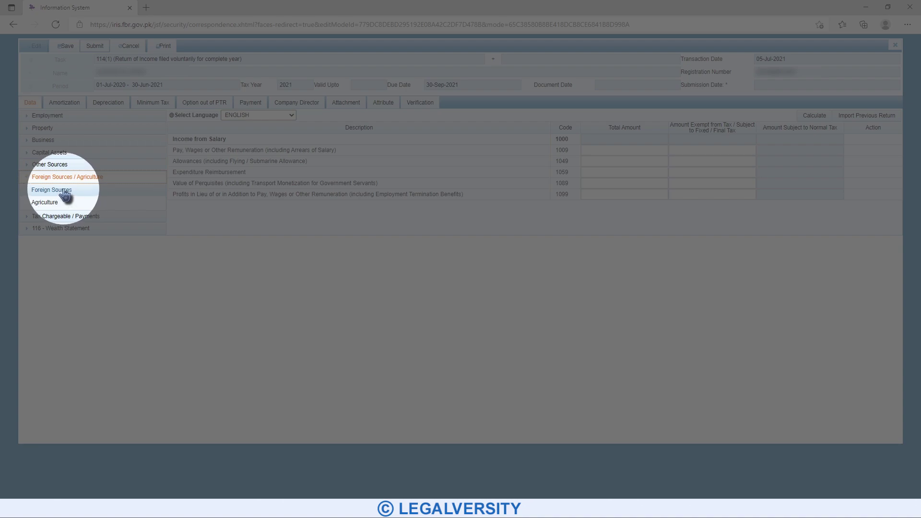
pyautogui.click(65, 191)
pyautogui.moveTo(237, 194); pyautogui.dragTo(172, 197)
pyautogui.click(237, 211)
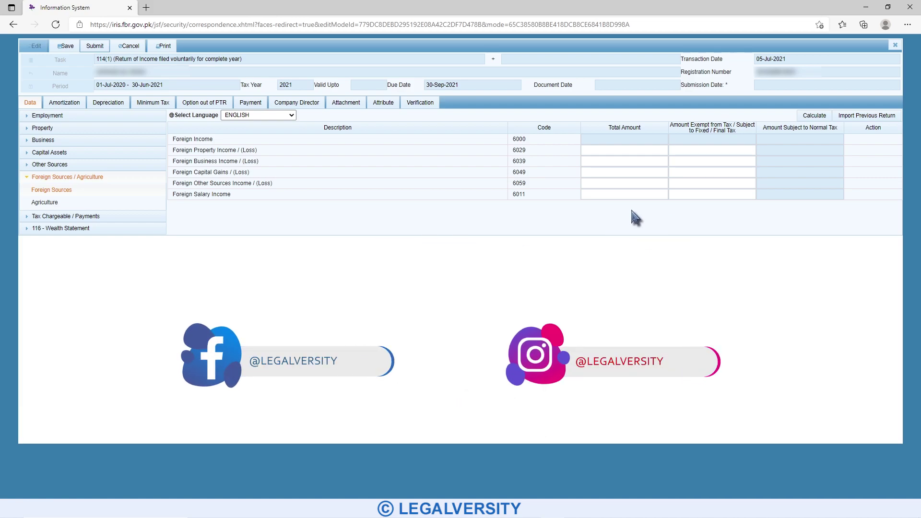
pyautogui.click(602, 194)
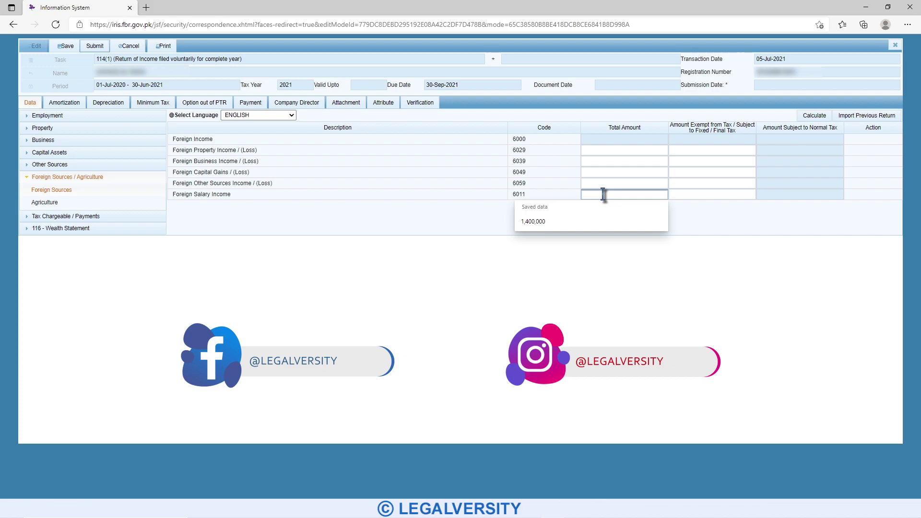
pyautogui.write('950000')
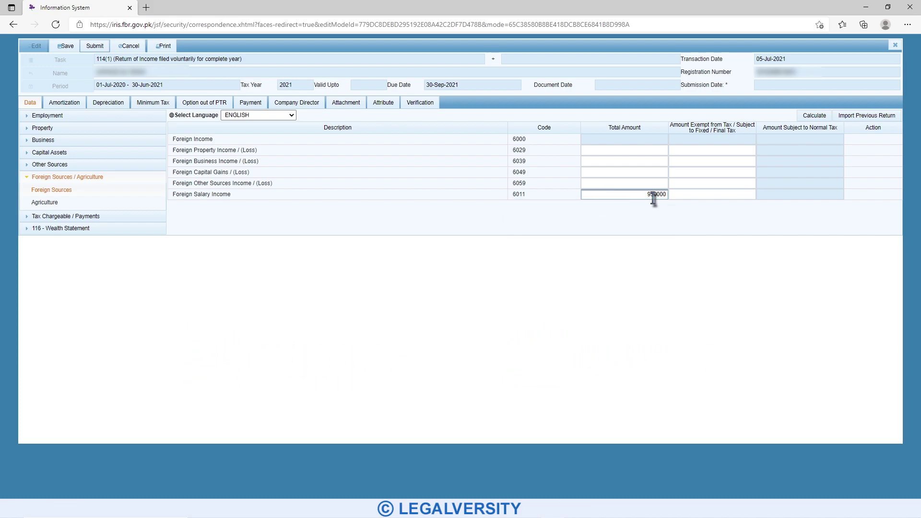
pyautogui.click(657, 217)
pyautogui.click(814, 116)
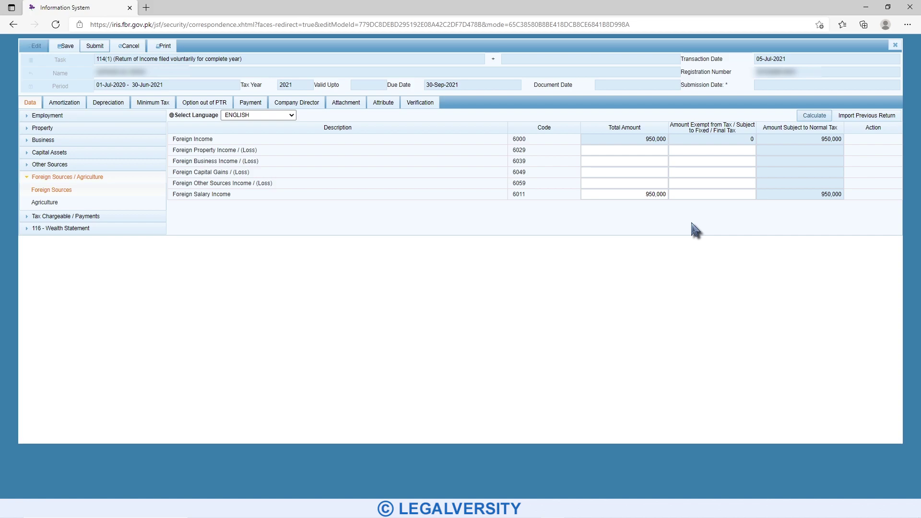
# - Copy the 950,000 into the exempt column and recalculate the foreign income totals
pyautogui.moveTo(644, 194); pyautogui.dragTo(667, 196)
pyautogui.rightClick(660, 200)
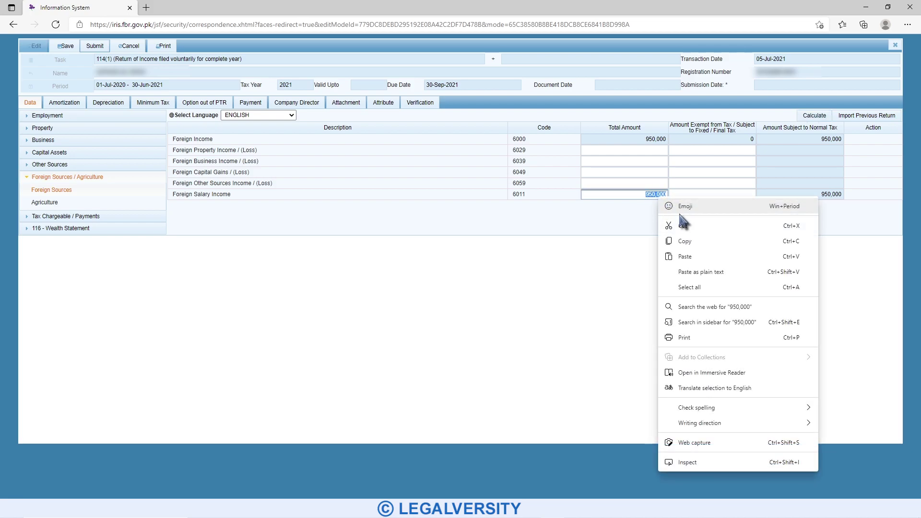
pyautogui.click(695, 238)
pyautogui.rightClick(705, 195)
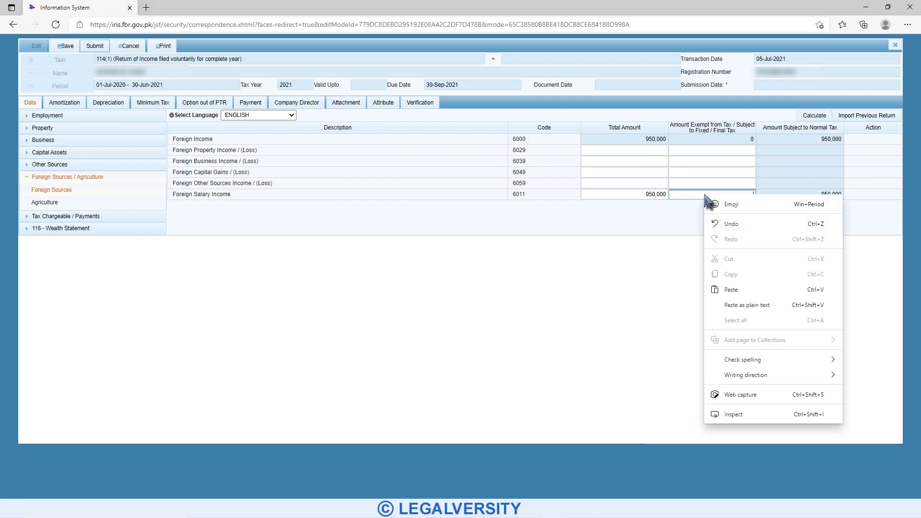
pyautogui.click(756, 292)
pyautogui.click(815, 116)
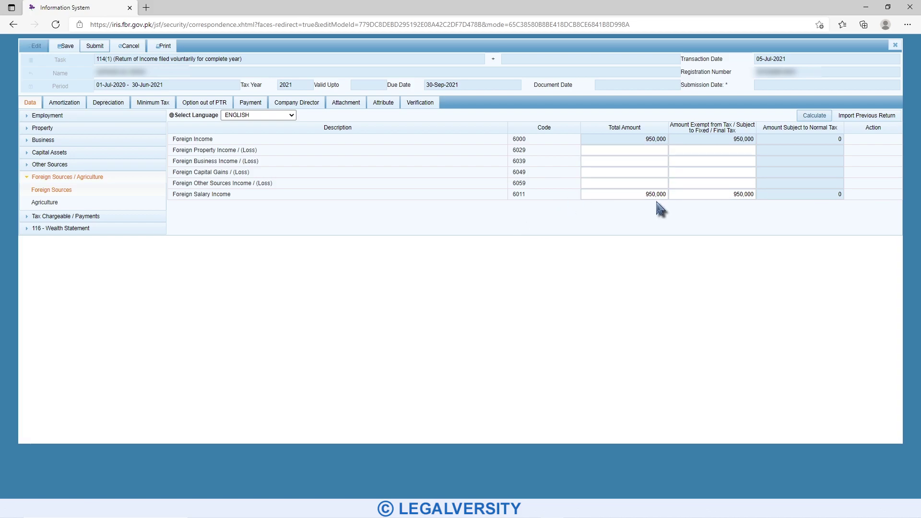
# - Switch from Foreign Sources to the Adjustable Tax schedule under Tax Chargeable / Payments
pyautogui.click(72, 177)
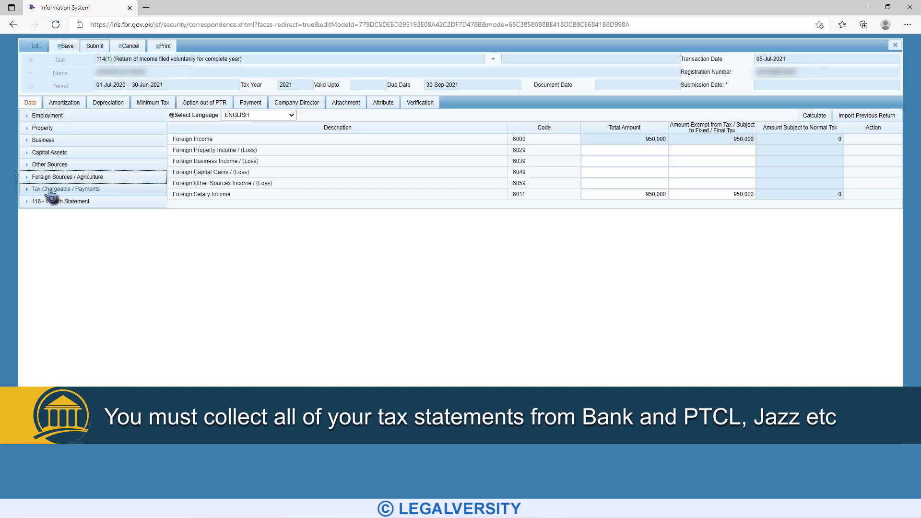
pyautogui.click(51, 190)
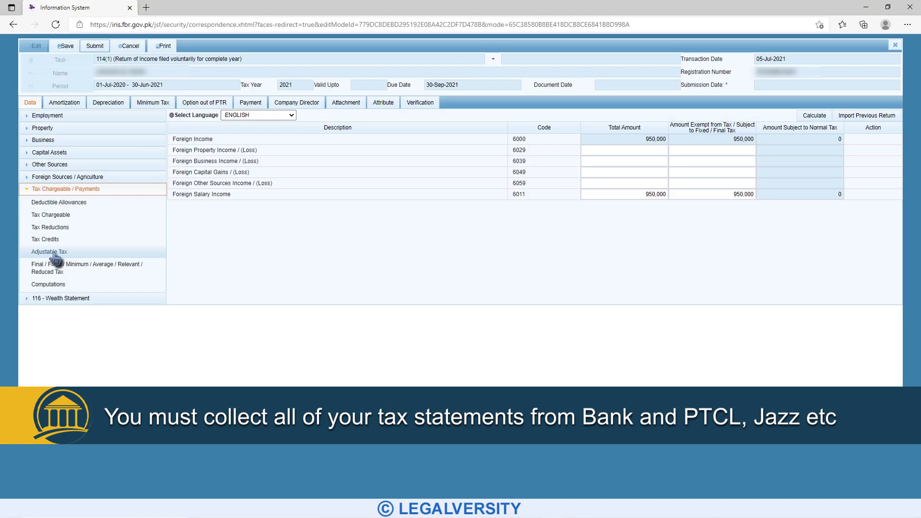
pyautogui.click(53, 252)
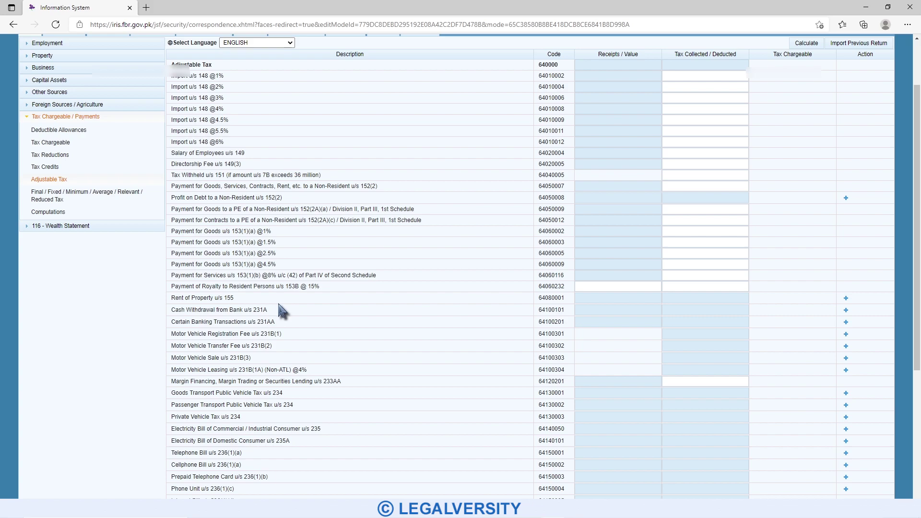
pyautogui.scroll(-5, 279, 304)
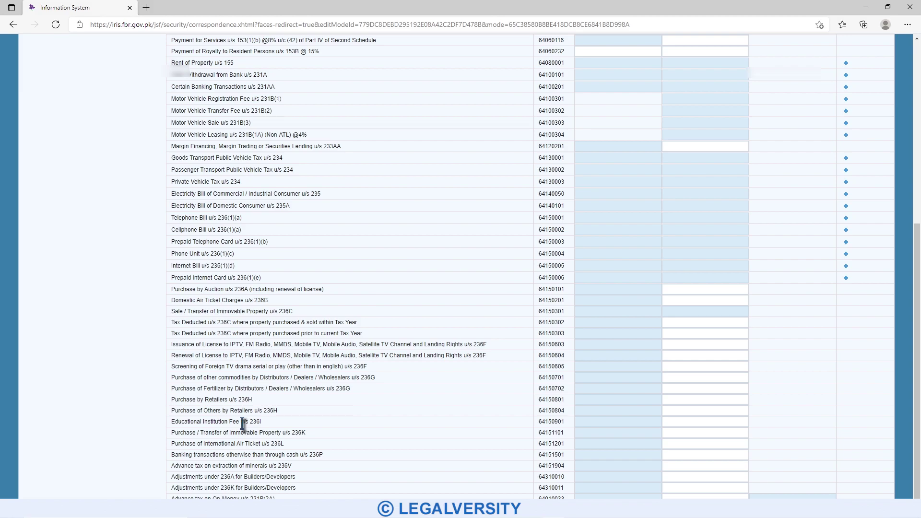
pyautogui.scroll(2, 242, 424)
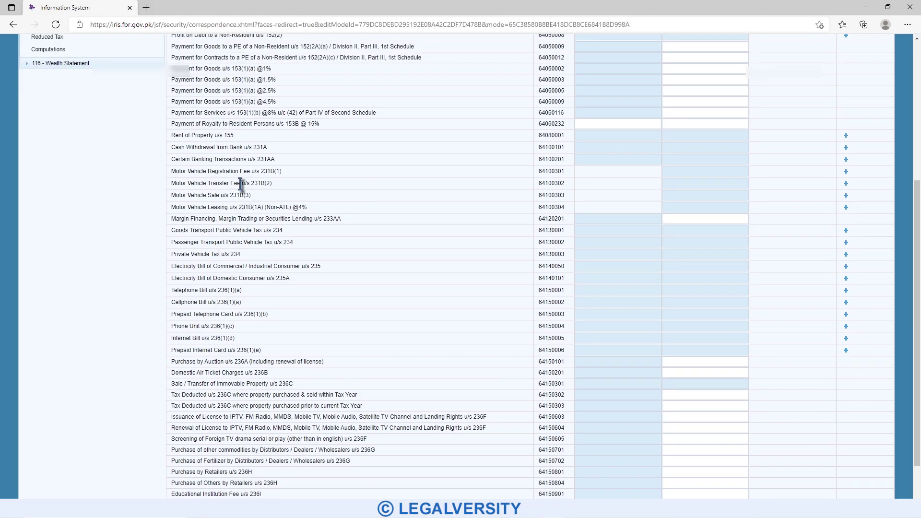
# - Review the cash withdrawal, banking transactions, telephone, cellphone, electricity and internet tax rows
pyautogui.moveTo(173, 147); pyautogui.dragTo(273, 154)
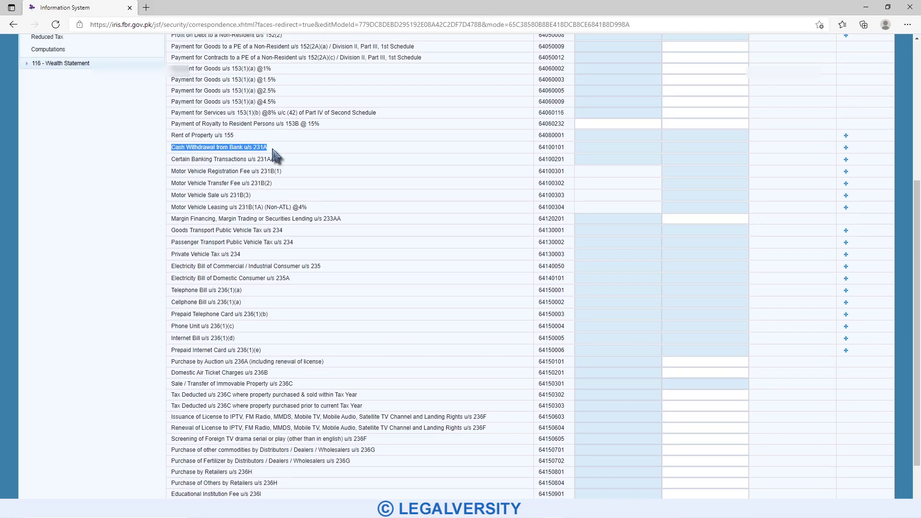
pyautogui.moveTo(172, 159); pyautogui.dragTo(272, 163)
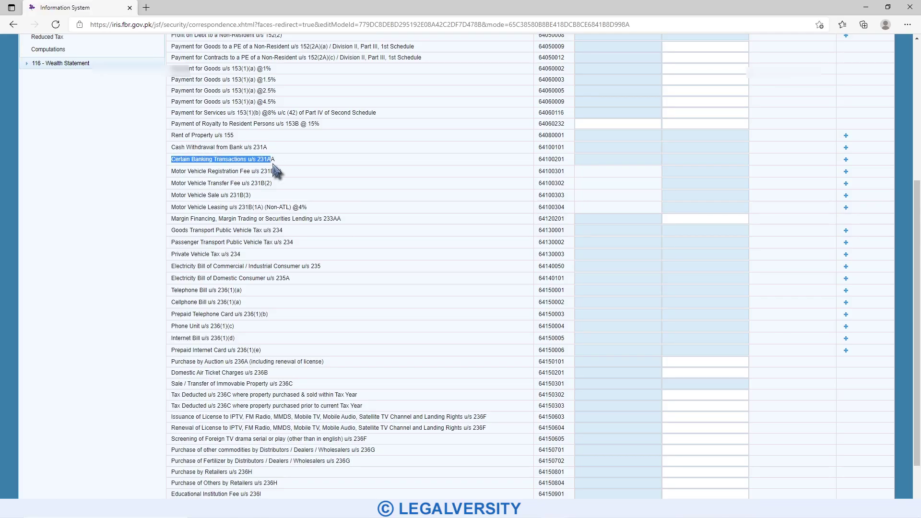
pyautogui.click(280, 165)
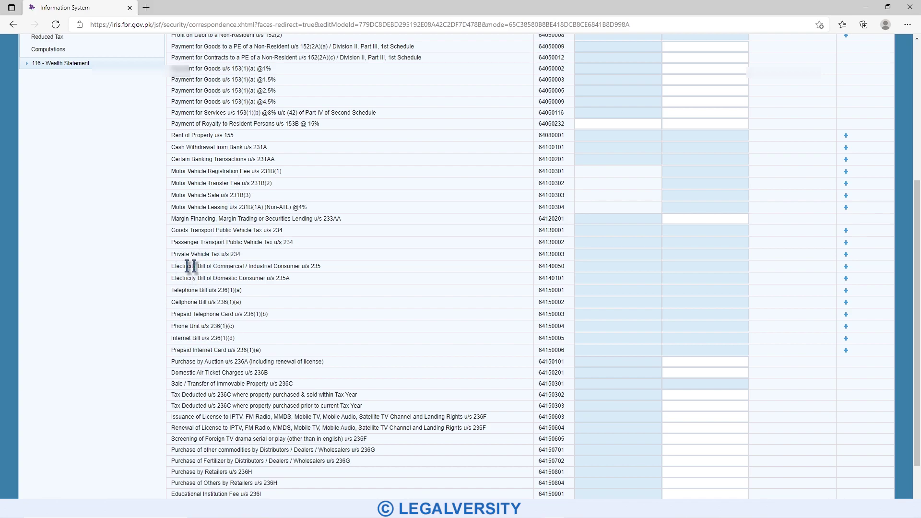
pyautogui.moveTo(174, 290); pyautogui.dragTo(249, 294)
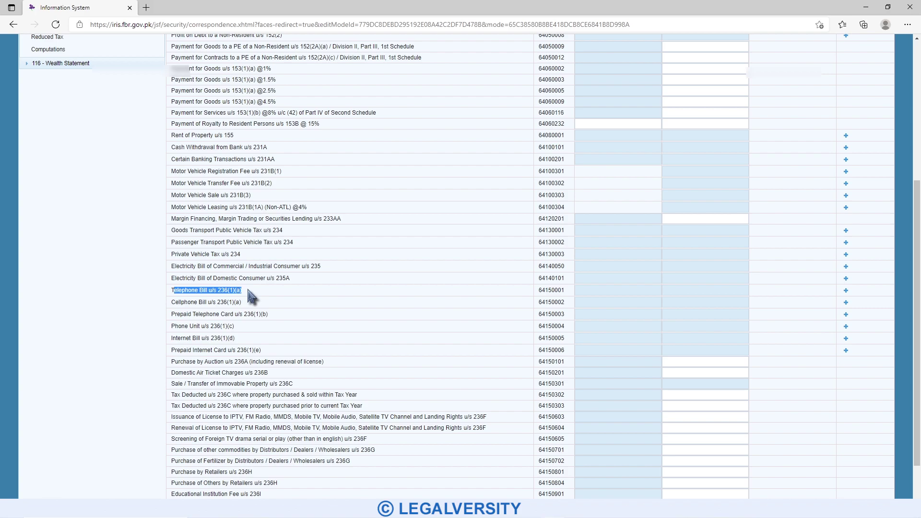
pyautogui.moveTo(173, 302); pyautogui.dragTo(246, 305)
pyautogui.click(253, 308)
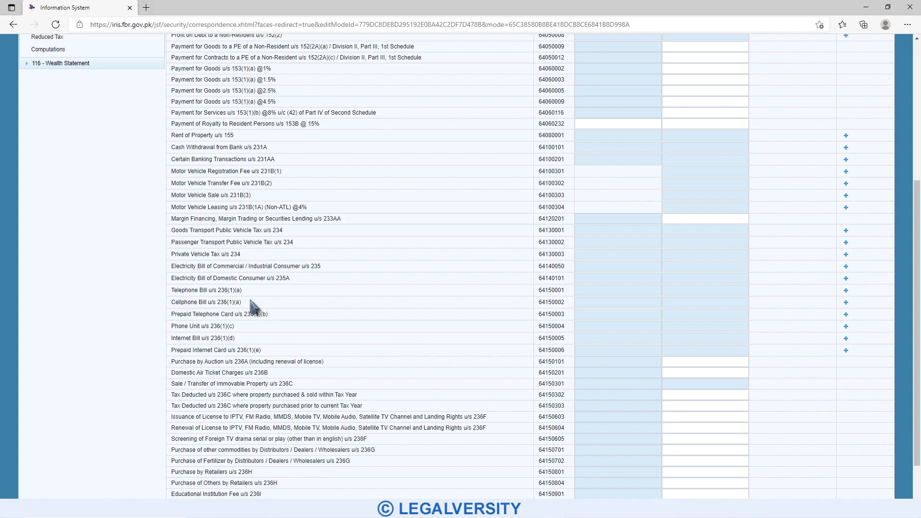
pyautogui.moveTo(262, 351); pyautogui.dragTo(173, 262)
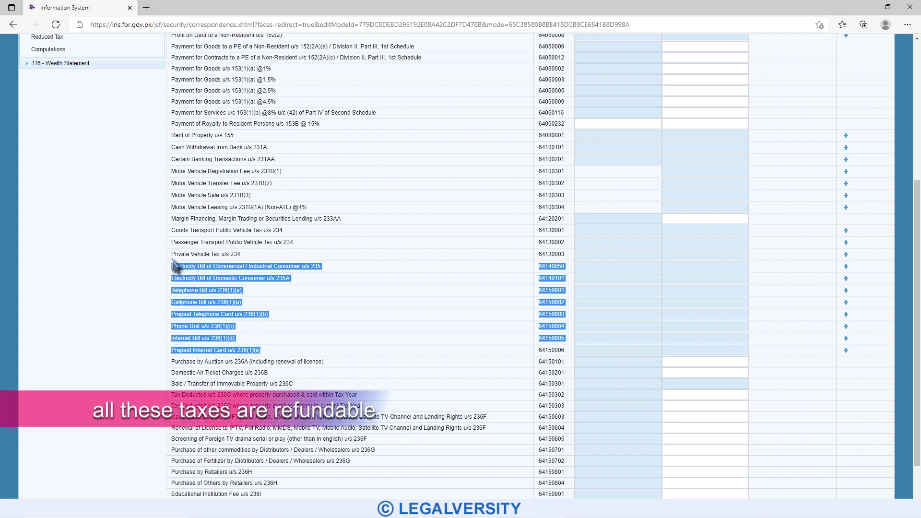
pyautogui.click(316, 317)
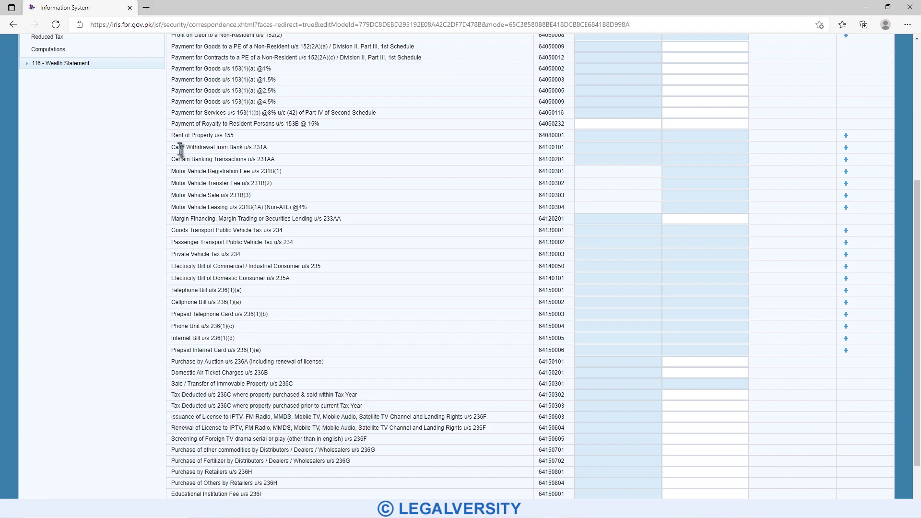
# - Add a Rent of Property u/s 155 entry described as 'Saving' with 450 tax collected
pyautogui.click(846, 136)
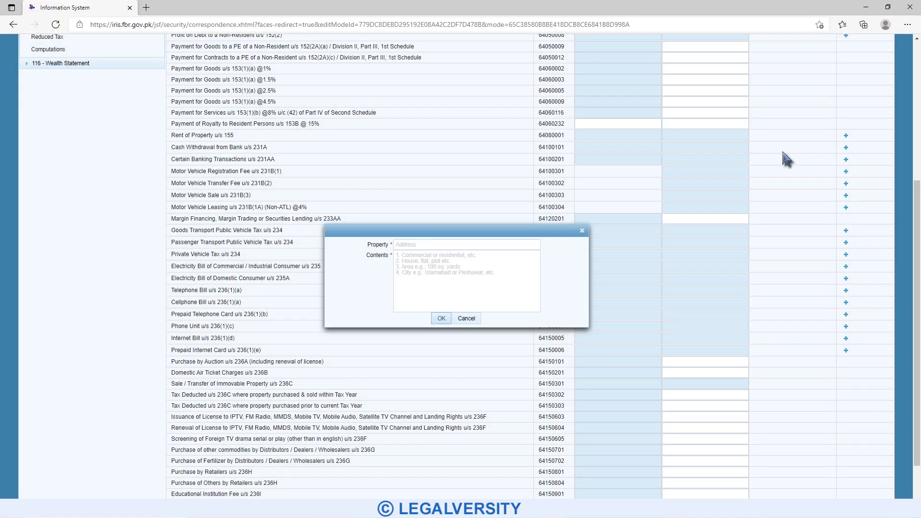
pyautogui.click(424, 244)
pyautogui.write('1111')
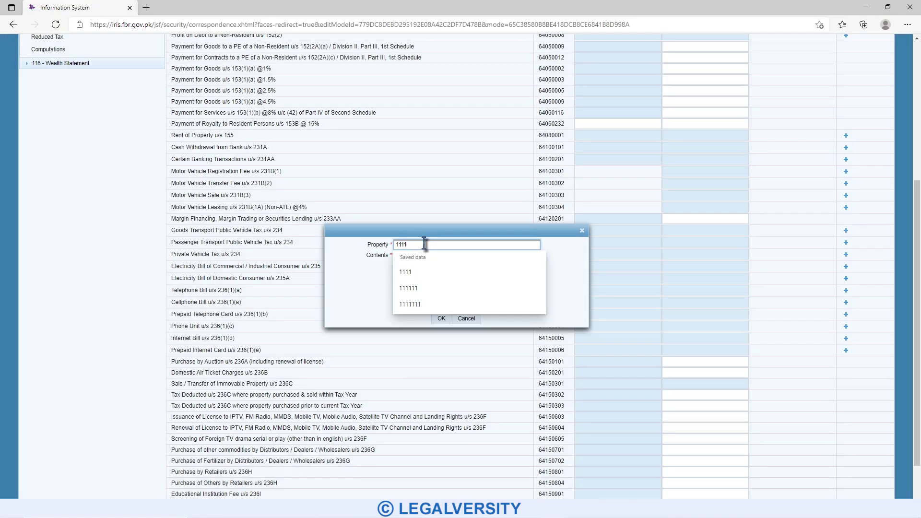
pyautogui.click(424, 274)
pyautogui.write('Saving')
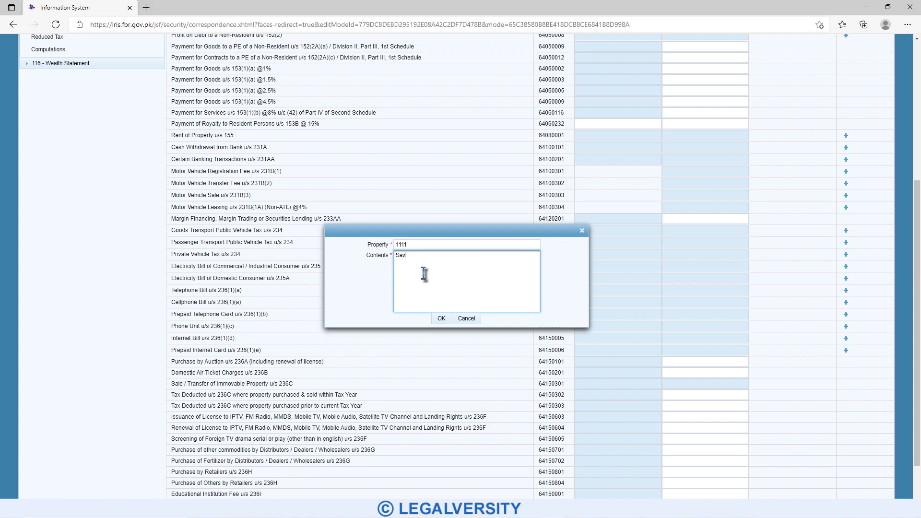
pyautogui.click(440, 319)
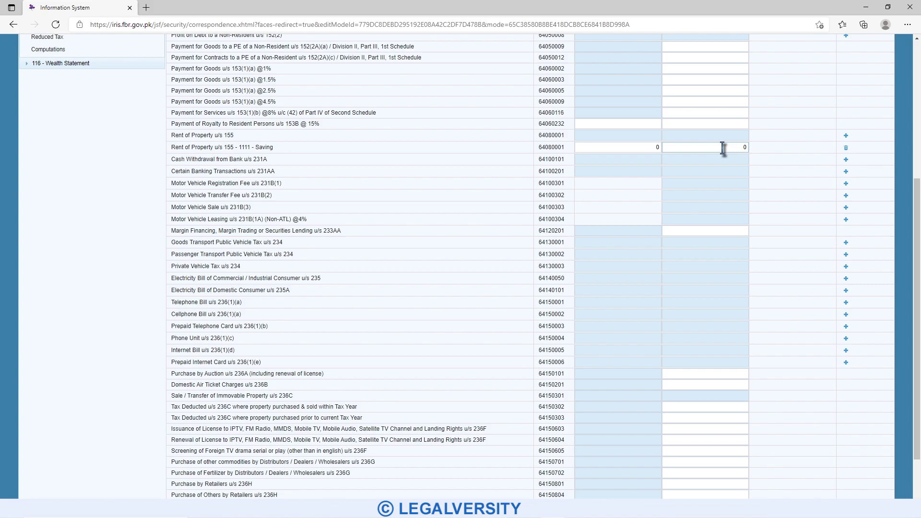
pyautogui.click(723, 148)
pyautogui.click(710, 161)
pyautogui.moveTo(274, 171); pyautogui.dragTo(174, 174)
pyautogui.click(294, 177)
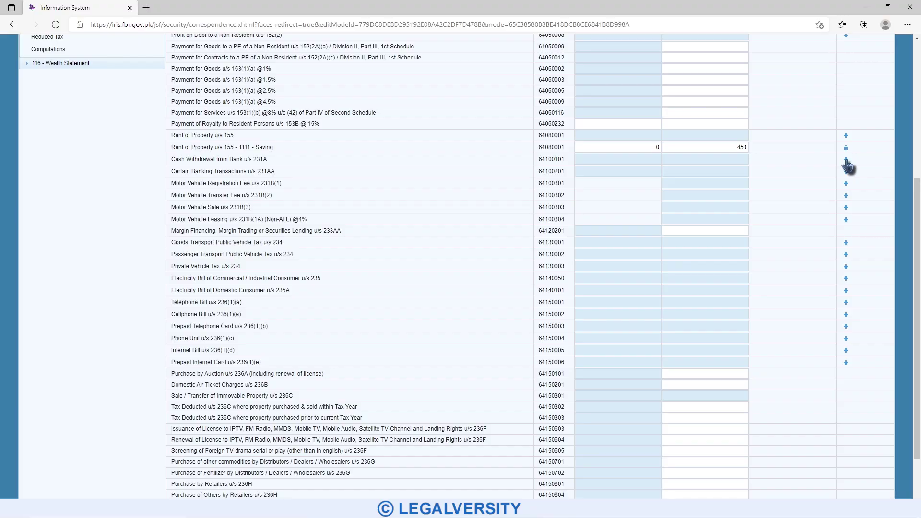
# - Add a Cash Withdrawal u/s 231A entry for the current account with 4,500 tax deducted
pyautogui.click(846, 160)
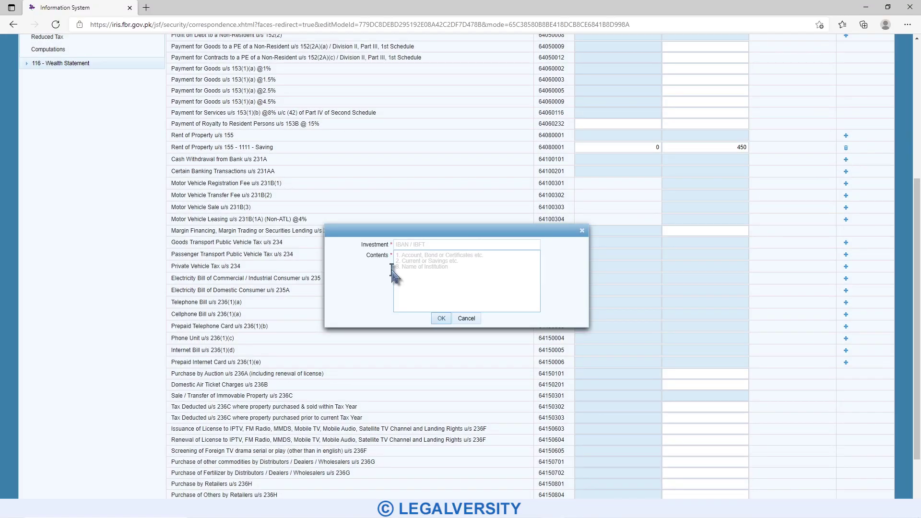
pyautogui.click(425, 245)
pyautogui.write('1111')
pyautogui.click(419, 267)
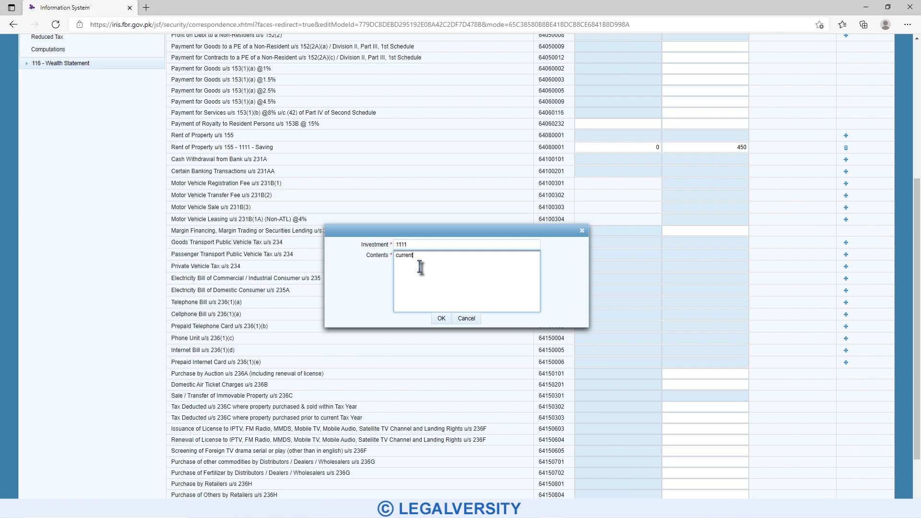
pyautogui.click(441, 318)
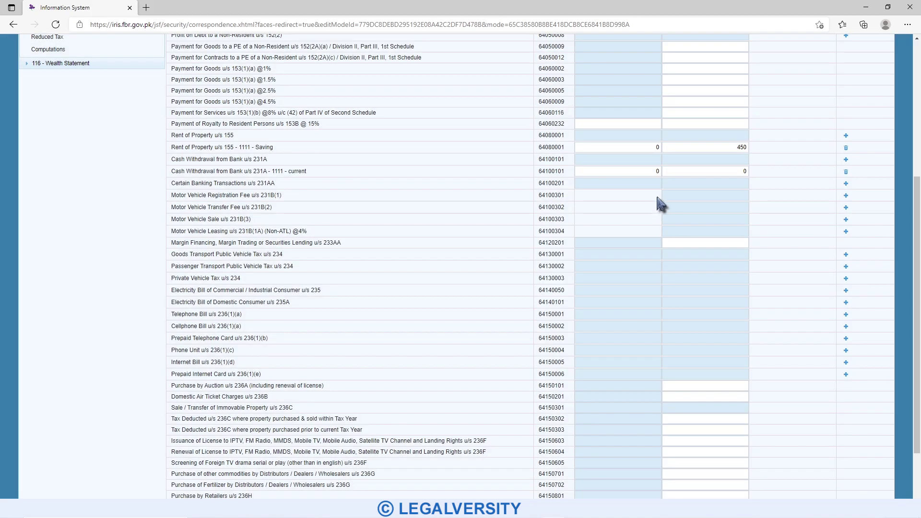
pyautogui.click(700, 171)
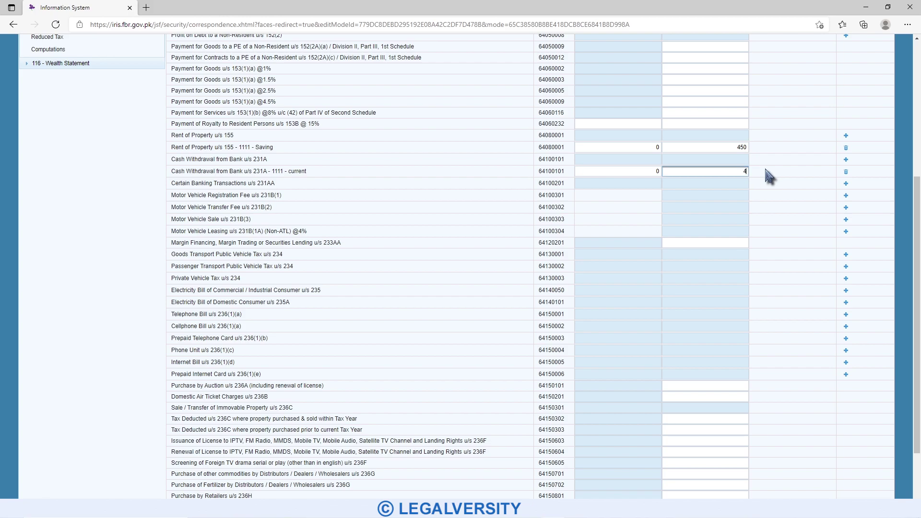
pyautogui.press('Tab')
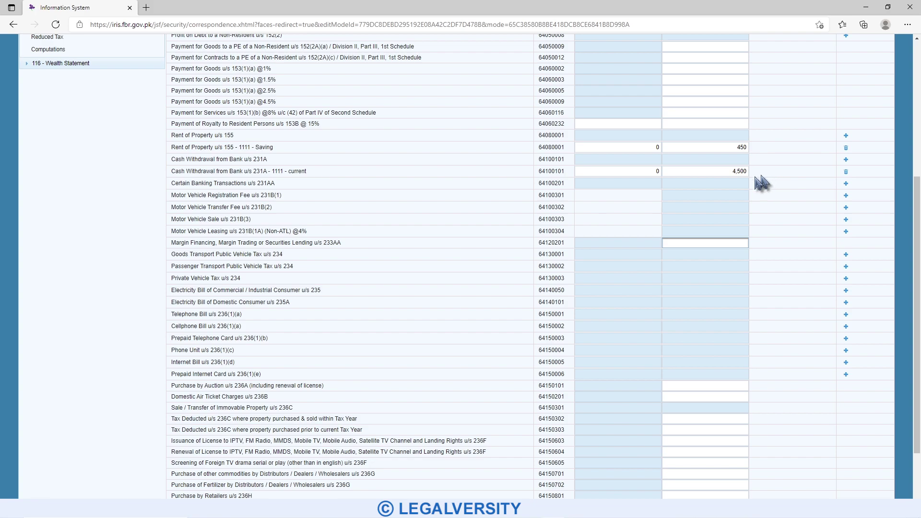
pyautogui.scroll(4, 280, 278)
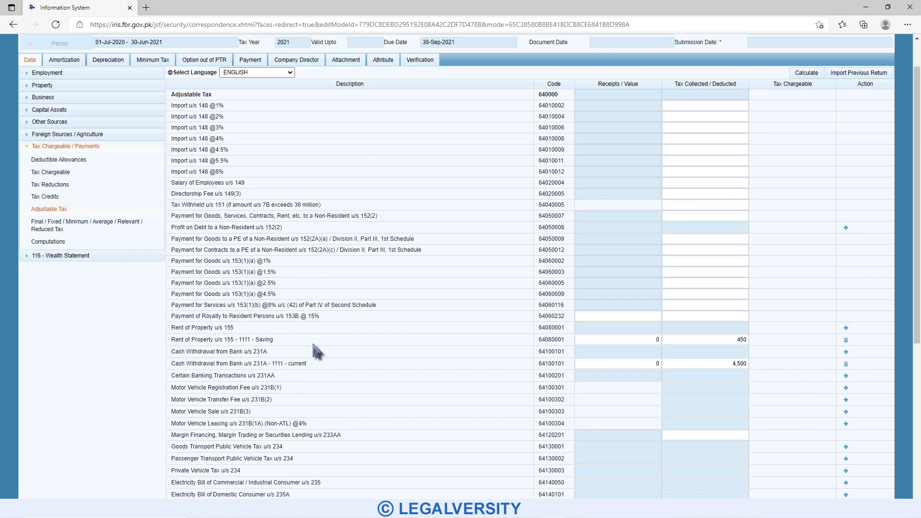
# - Recalculate the Adjustable Tax schedule so it totals 4,950
pyautogui.click(690, 274)
pyautogui.click(806, 73)
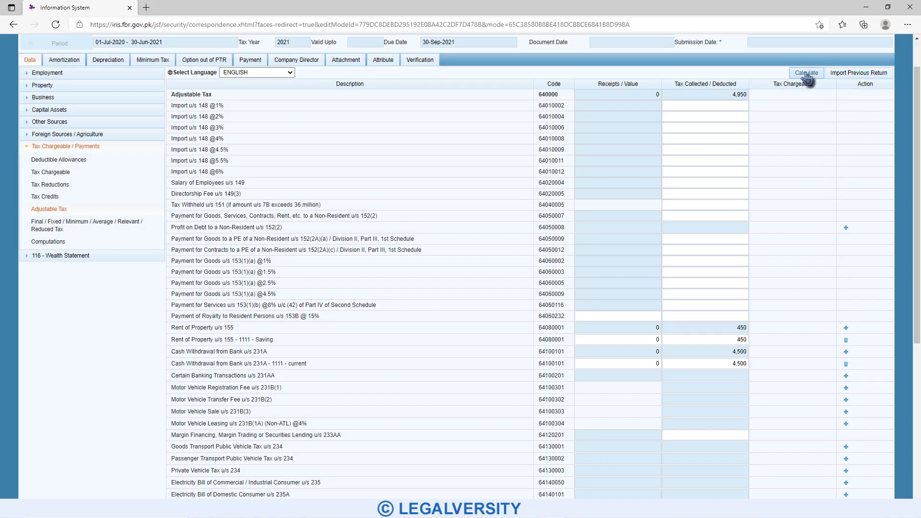
pyautogui.click(806, 73)
# - Check the Computations page: 950,000 foreign income exempt and 4,950 withholding income tax
pyautogui.click(50, 243)
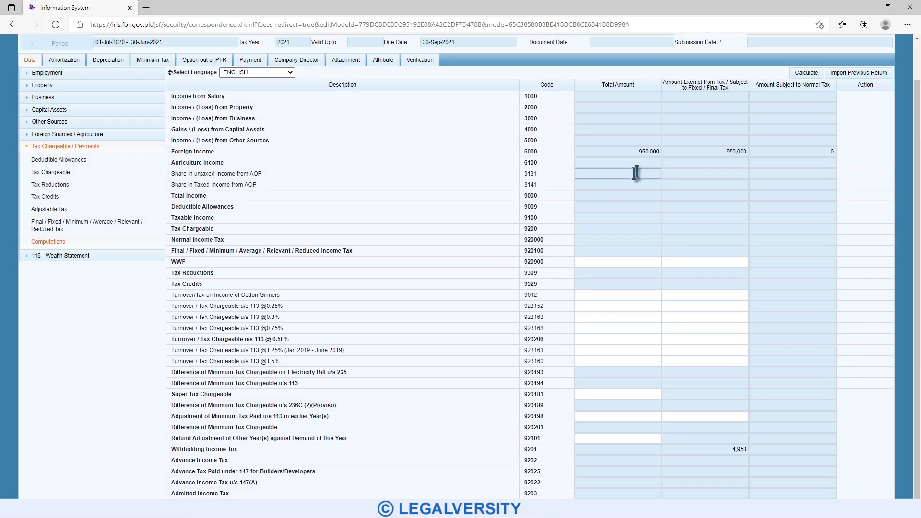
pyautogui.click(720, 151)
pyautogui.click(712, 153)
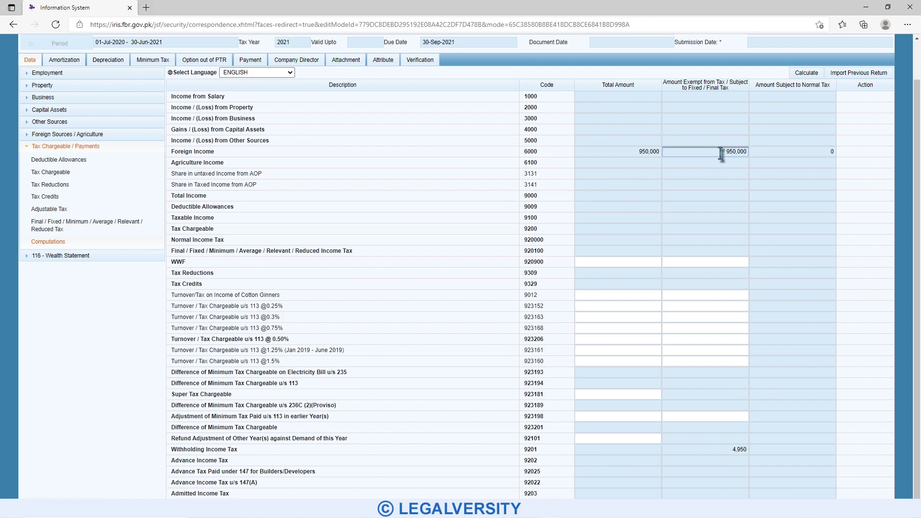
pyautogui.scroll(-1, 918, 261)
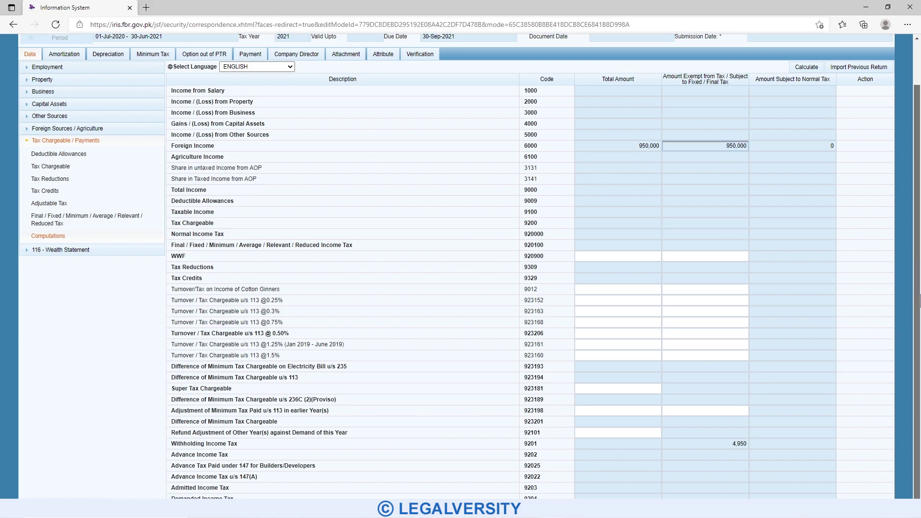
pyautogui.click(713, 445)
pyautogui.click(705, 443)
pyautogui.click(693, 444)
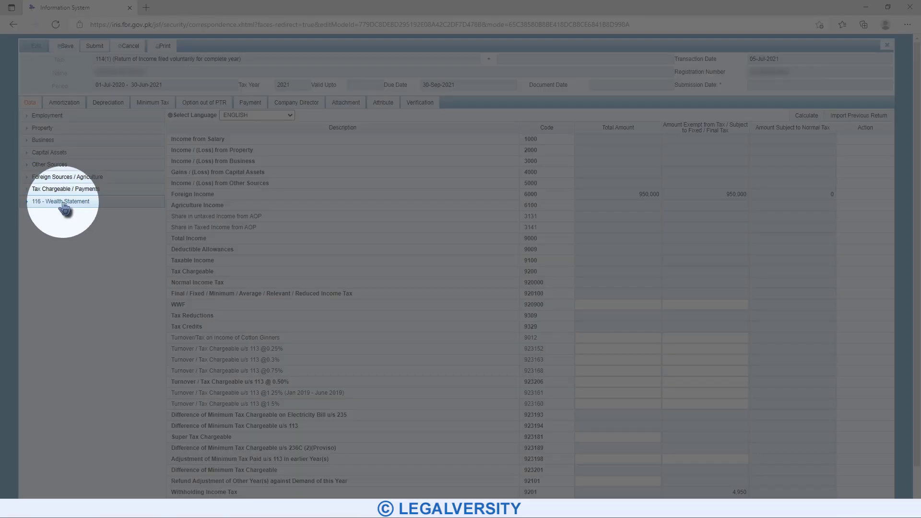
# - Enter 950,000 as income exempt from tax in reconciliation row 7032 and recalculate
pyautogui.click(64, 203)
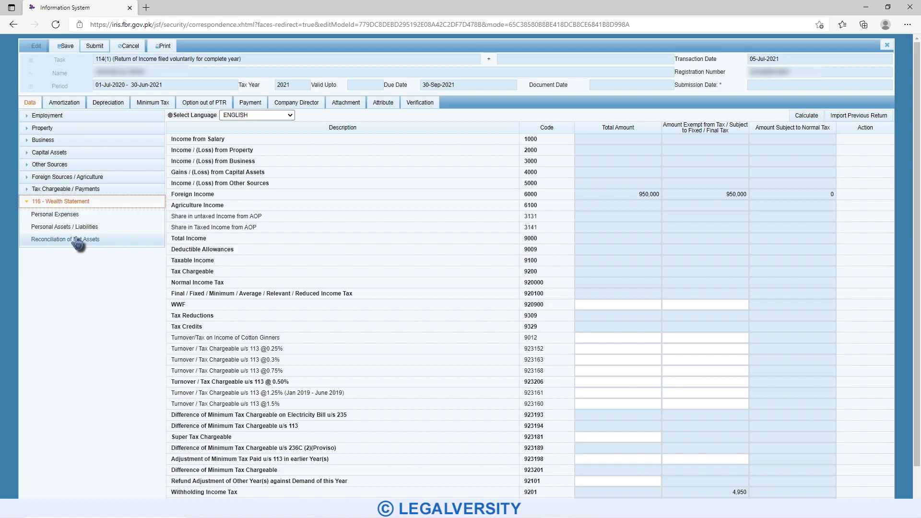
pyautogui.click(76, 240)
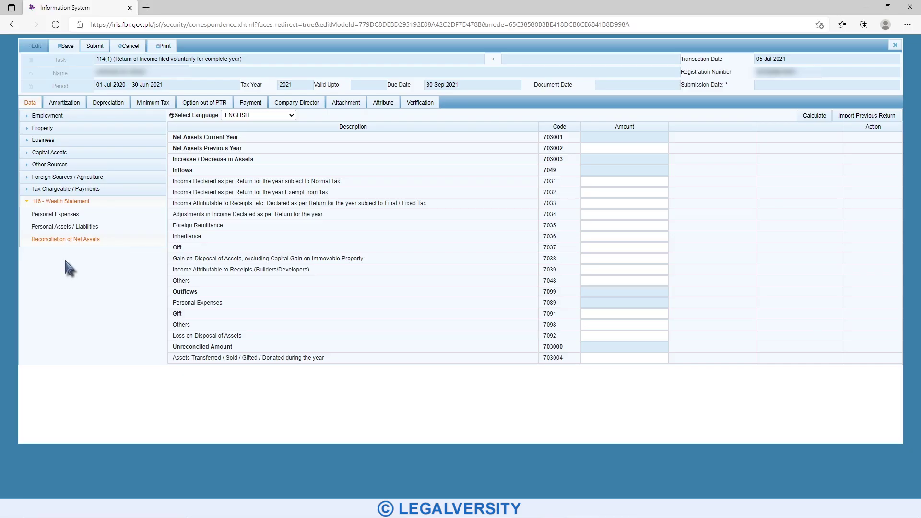
pyautogui.moveTo(341, 182); pyautogui.dragTo(174, 181)
pyautogui.click(310, 181)
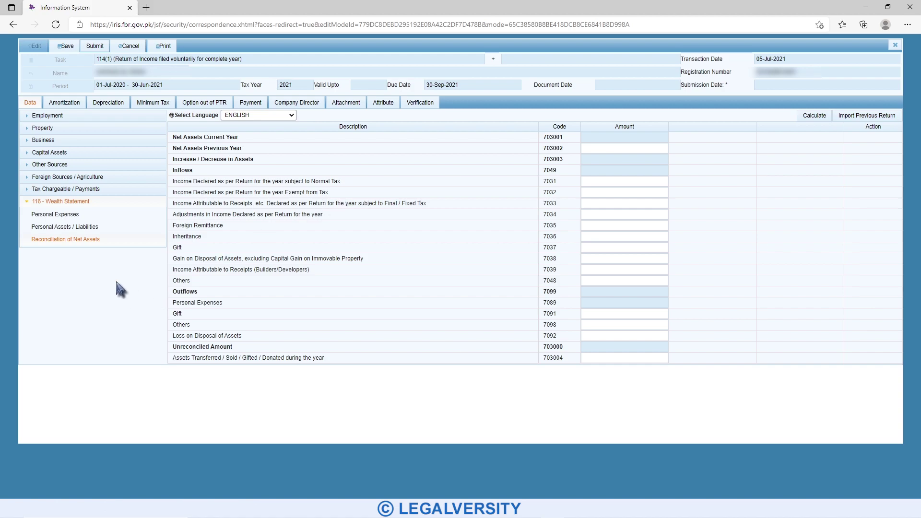
pyautogui.click(609, 193)
pyautogui.write('95000')
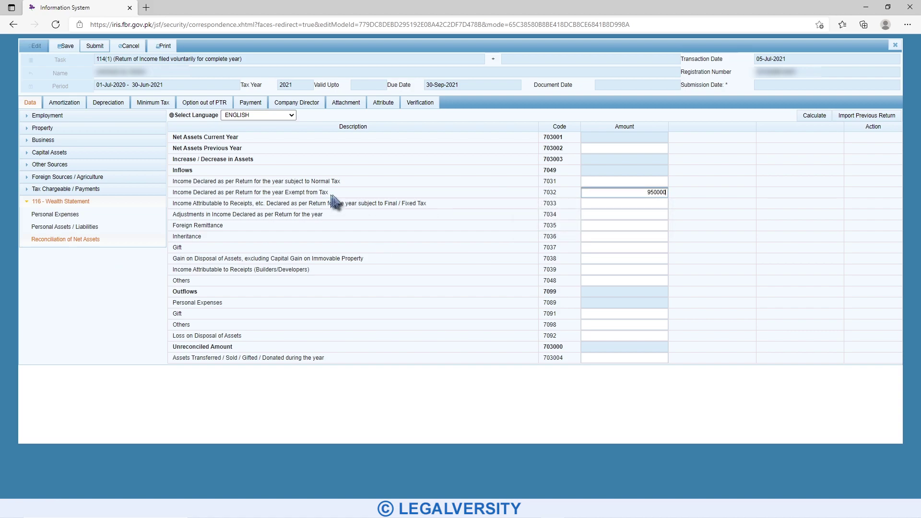
pyautogui.click(810, 118)
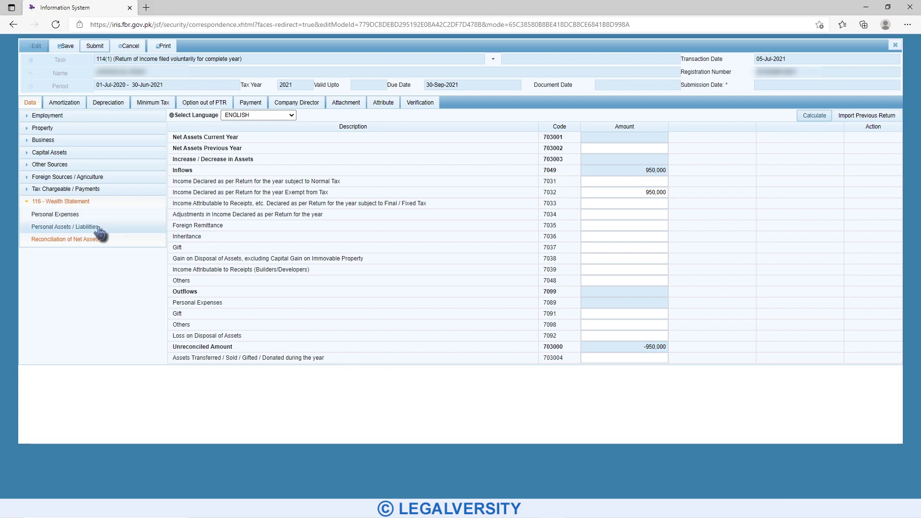
# - Enter 440,000 under Other Personal/Household Expenses (7087) and recalculate the total
pyautogui.click(78, 215)
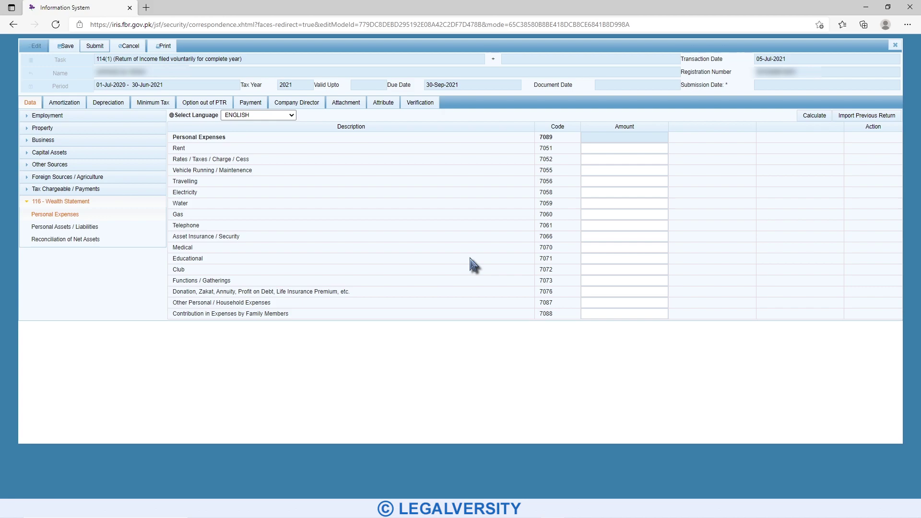
pyautogui.click(596, 303)
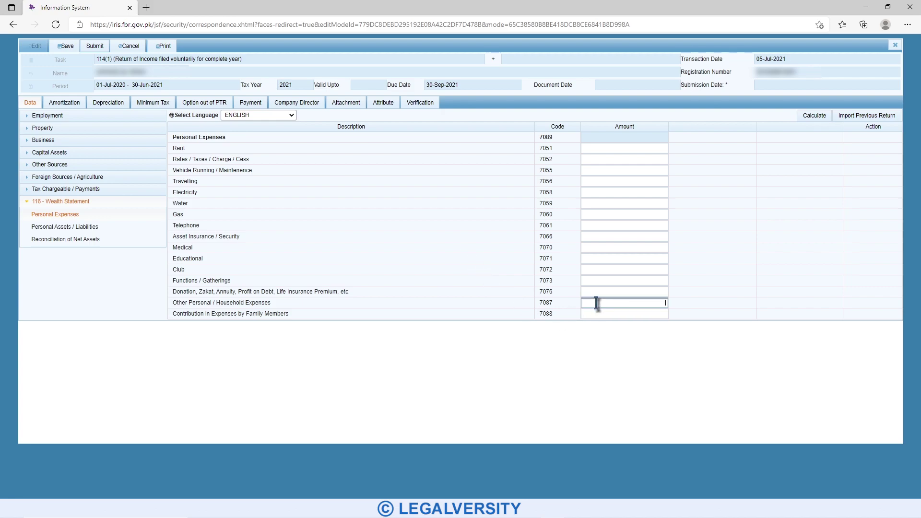
pyautogui.write('440000')
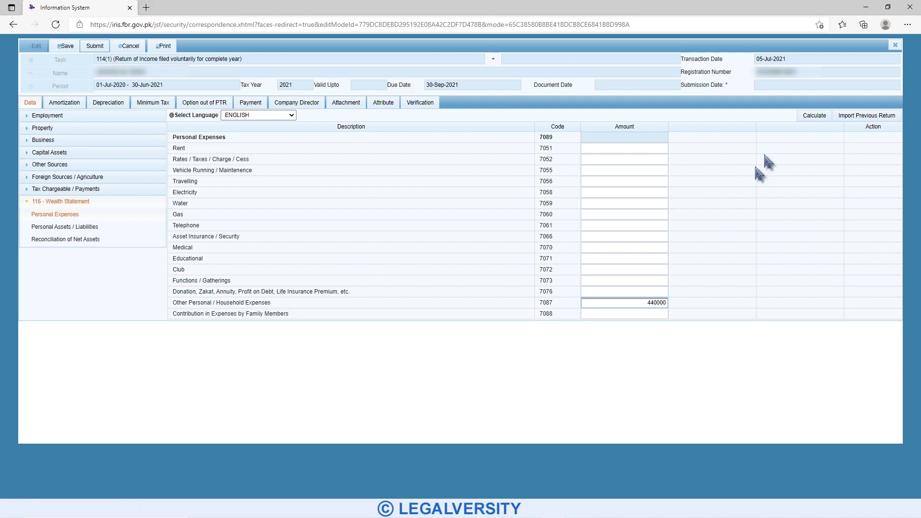
pyautogui.click(815, 116)
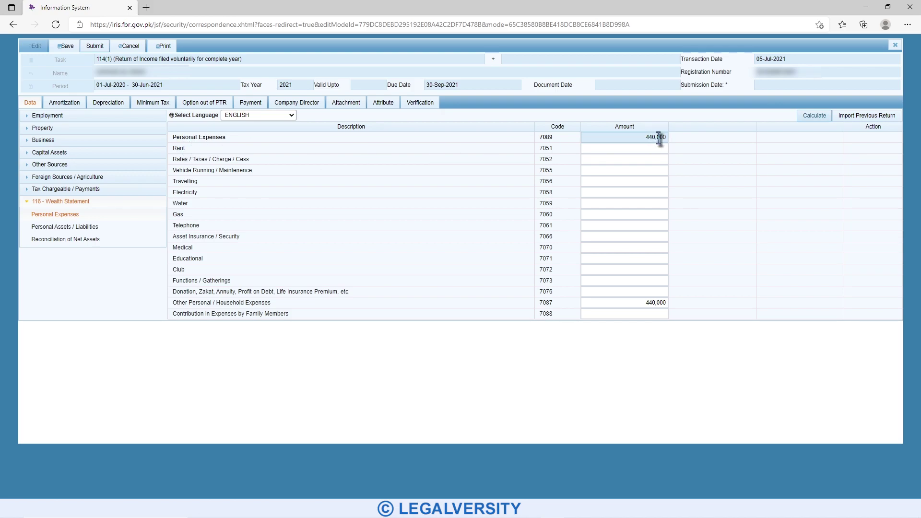
pyautogui.click(100, 227)
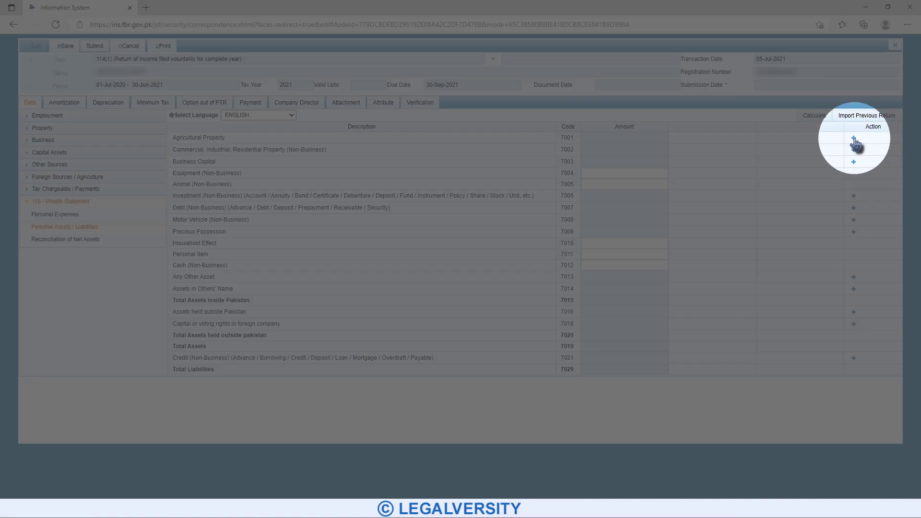
# - Start agricultural property and precious possession asset entries, then cancel both without saving
pyautogui.click(853, 138)
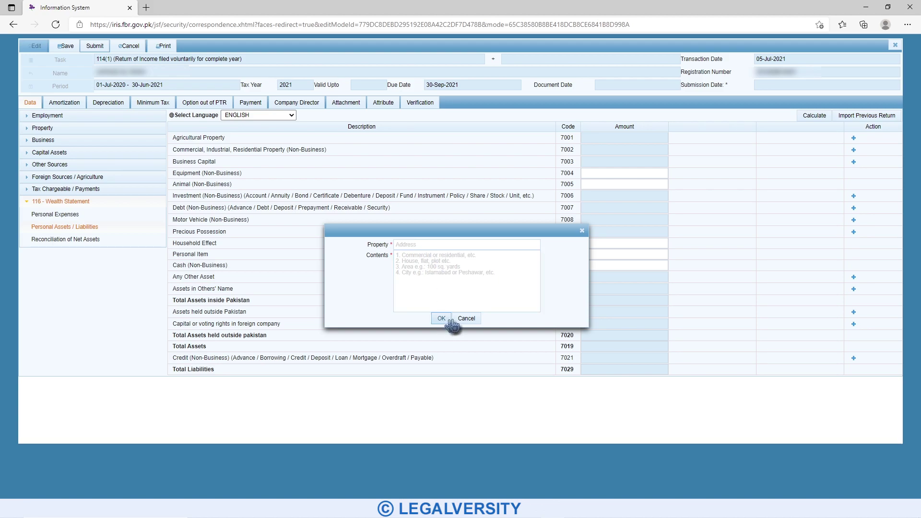
pyautogui.click(466, 319)
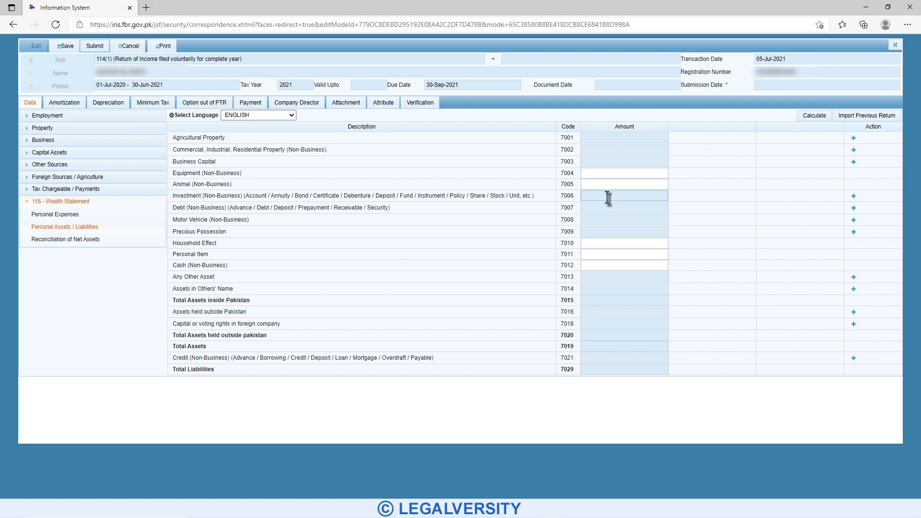
pyautogui.moveTo(250, 220); pyautogui.dragTo(177, 219)
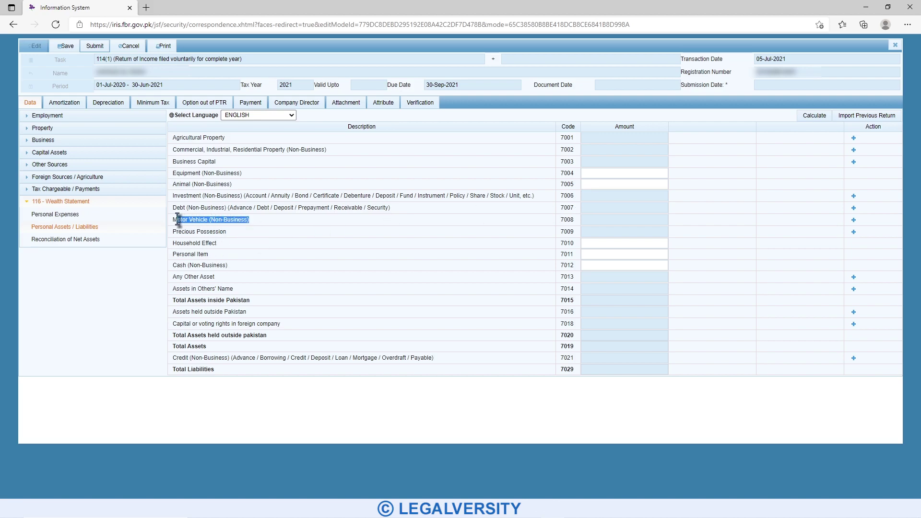
pyautogui.click(265, 220)
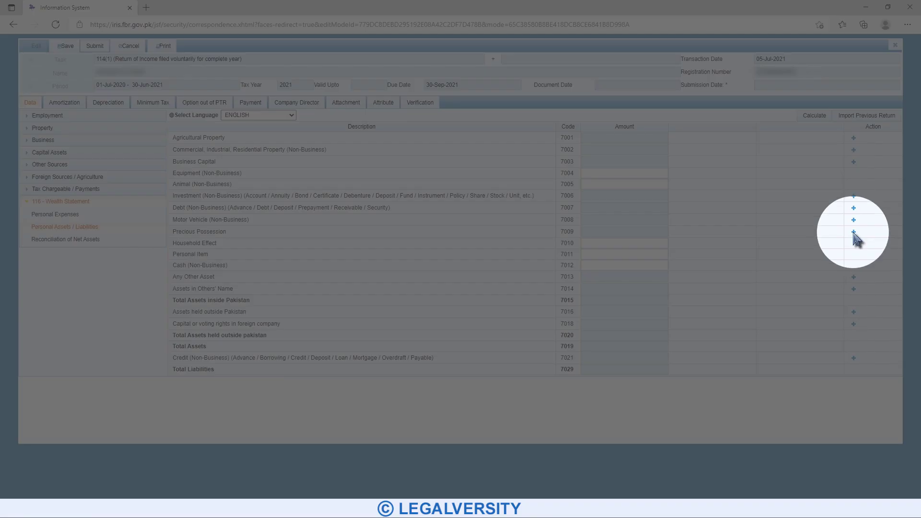
pyautogui.click(853, 232)
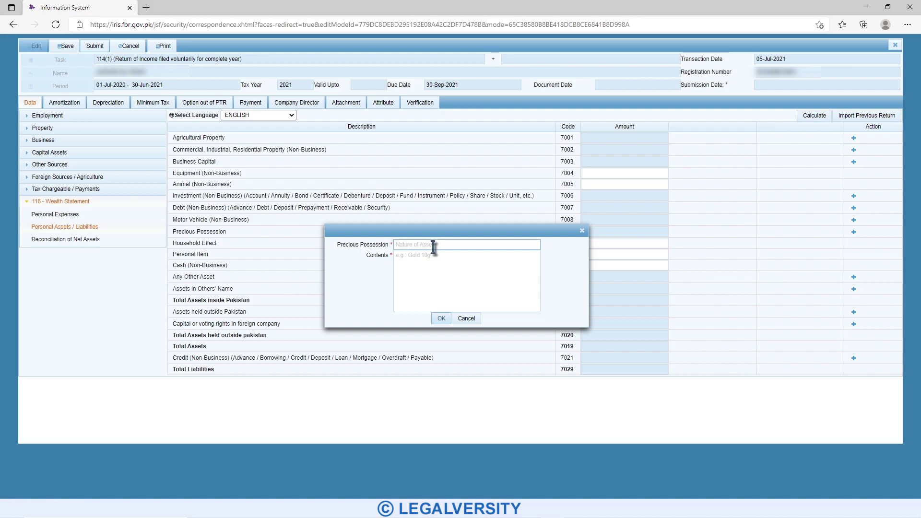
pyautogui.click(438, 267)
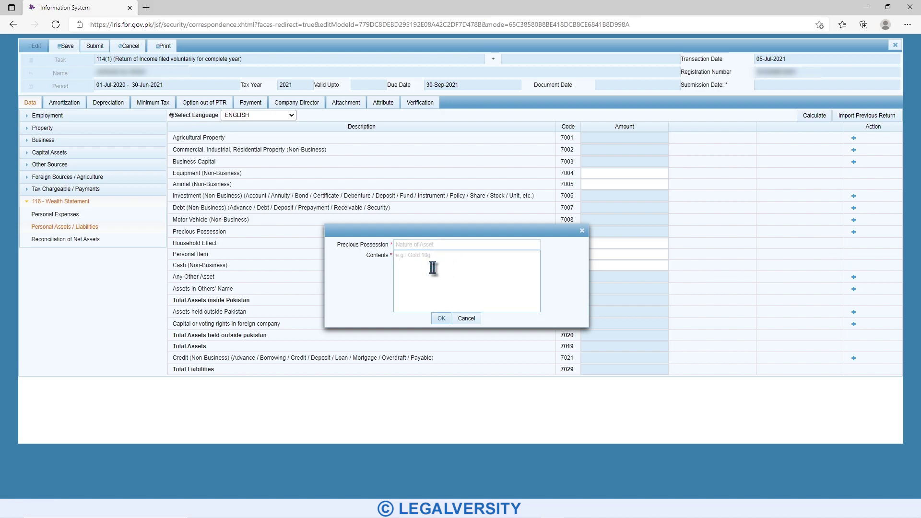
pyautogui.click(466, 318)
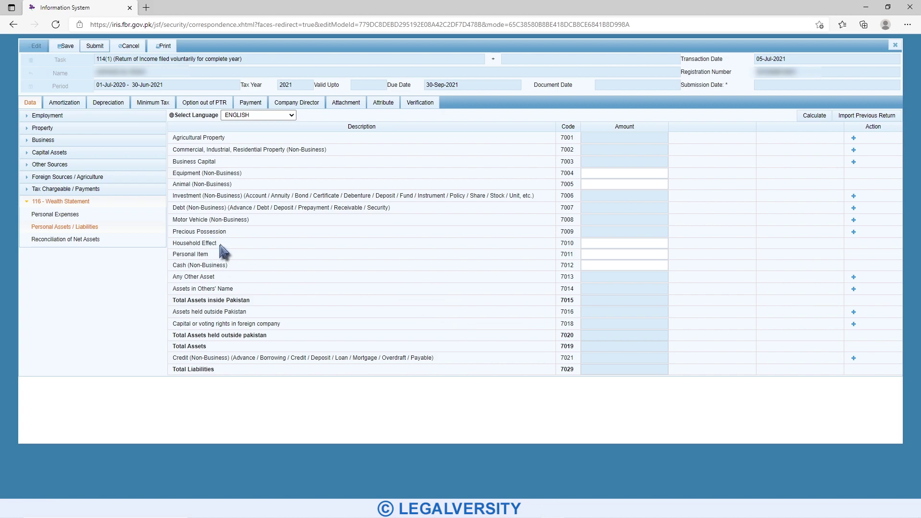
pyautogui.click(594, 243)
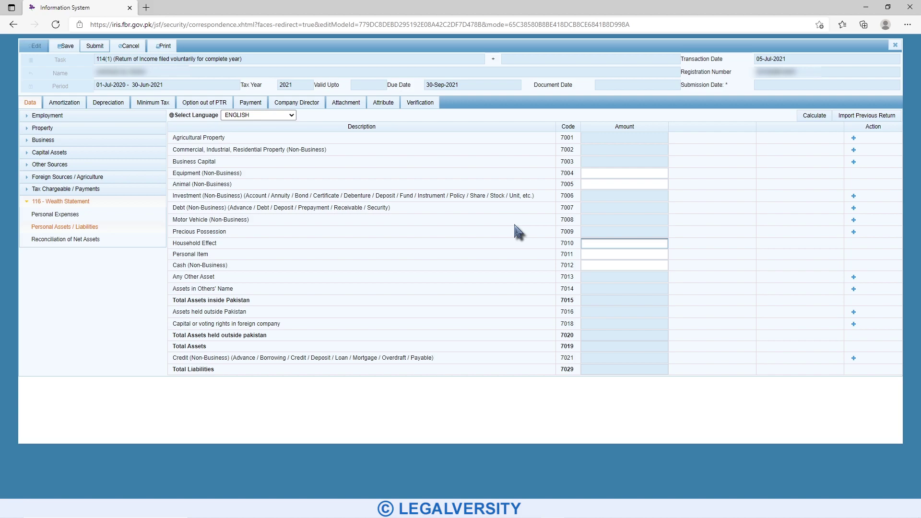
# - Enter household effects 100,000, personal items 170,000 and cash 390,000, recalculating to 660,000 total
pyautogui.write('100000')
pyautogui.click(818, 118)
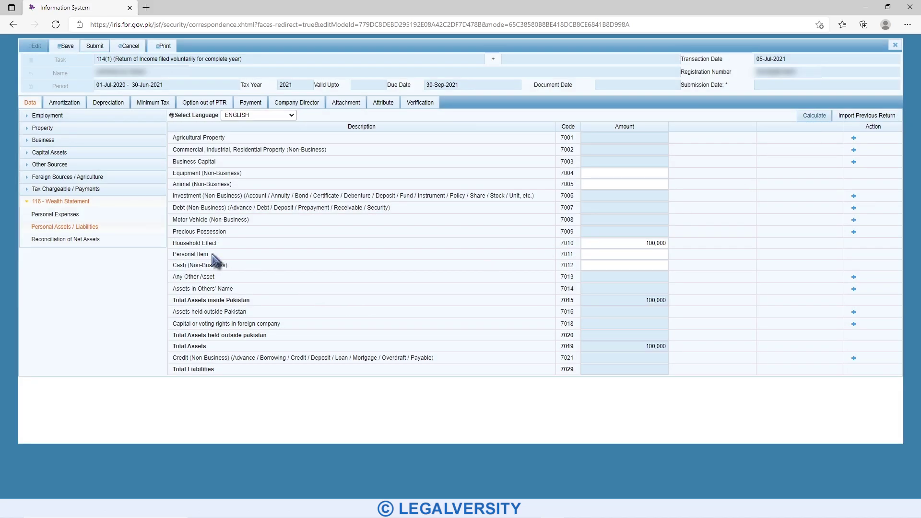
pyautogui.click(586, 254)
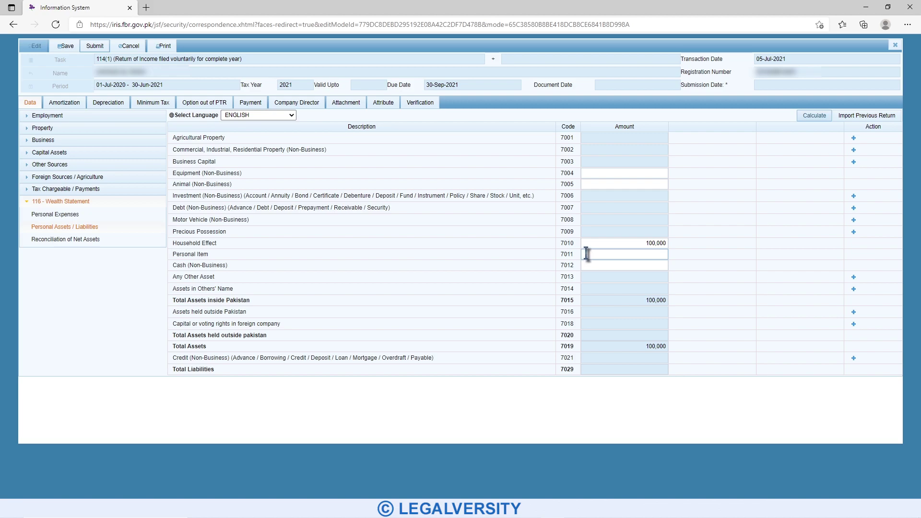
pyautogui.write('170000')
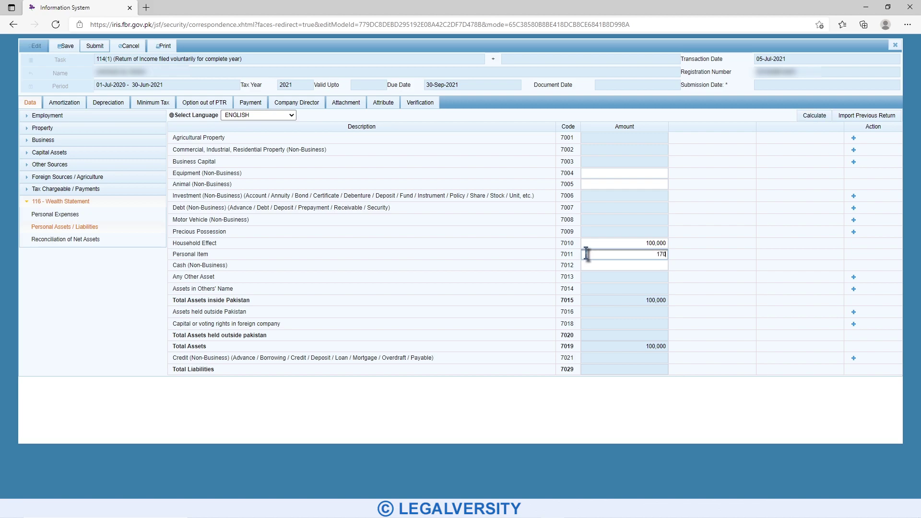
pyautogui.click(814, 115)
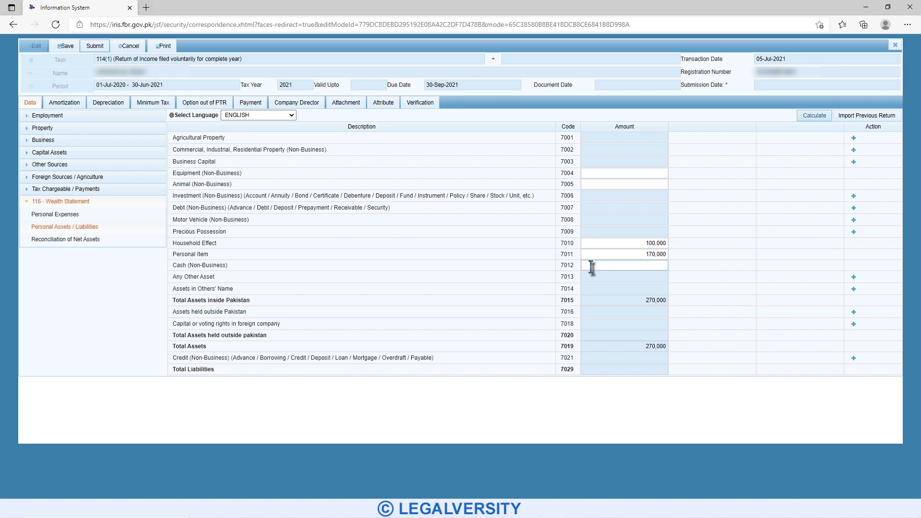
pyautogui.click(591, 267)
pyautogui.write('390000')
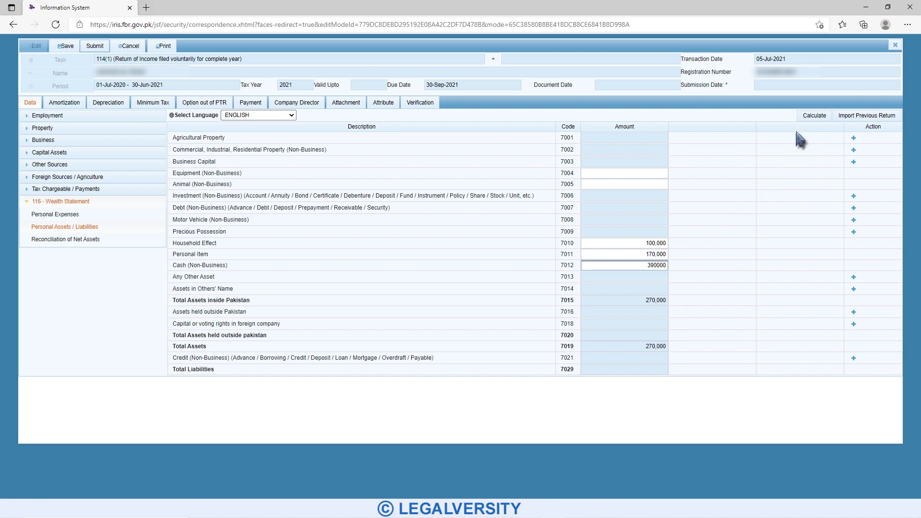
pyautogui.click(808, 117)
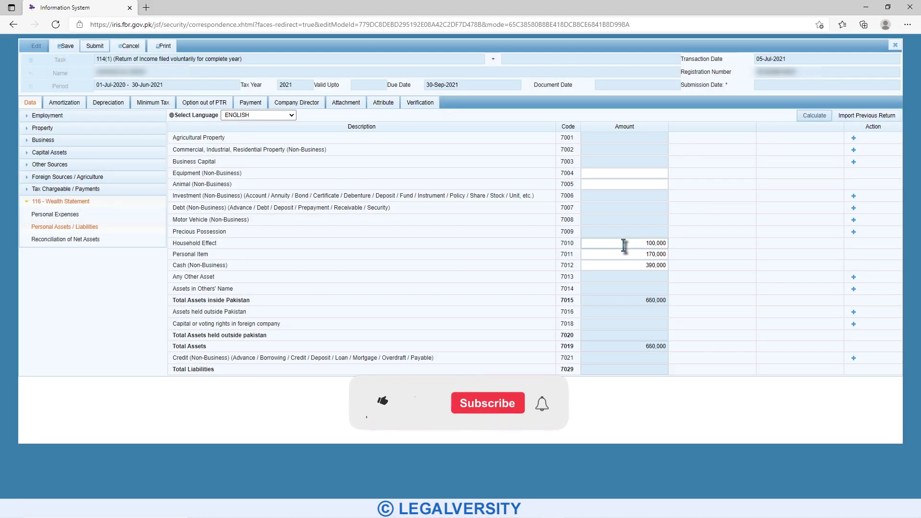
# - Paste the 150,000 unreconciled amount into Net Assets Previous Year (703002) and recalculate to 0
pyautogui.click(72, 242)
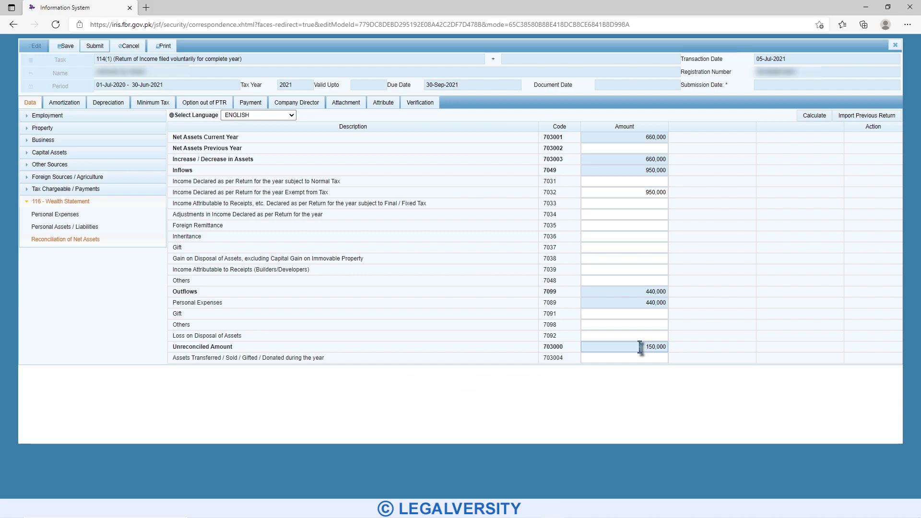
pyautogui.moveTo(242, 148); pyautogui.dragTo(174, 152)
pyautogui.click(595, 148)
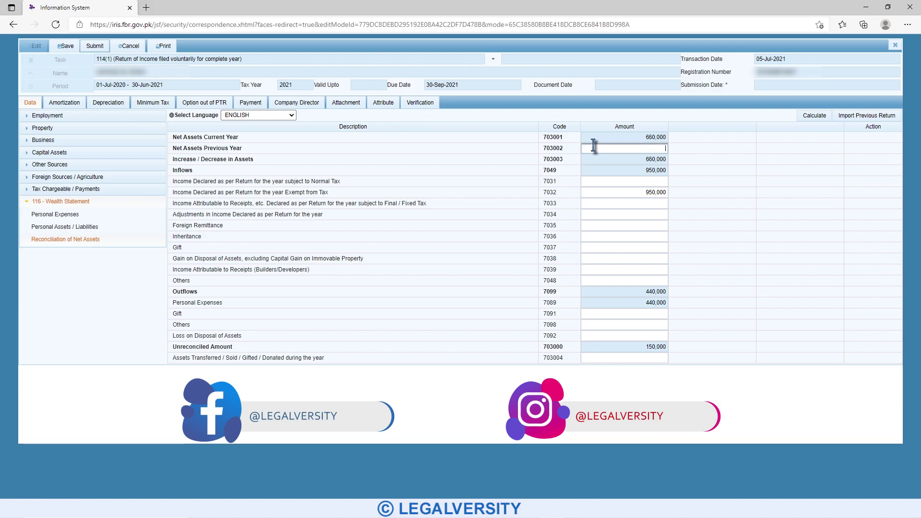
pyautogui.click(738, 176)
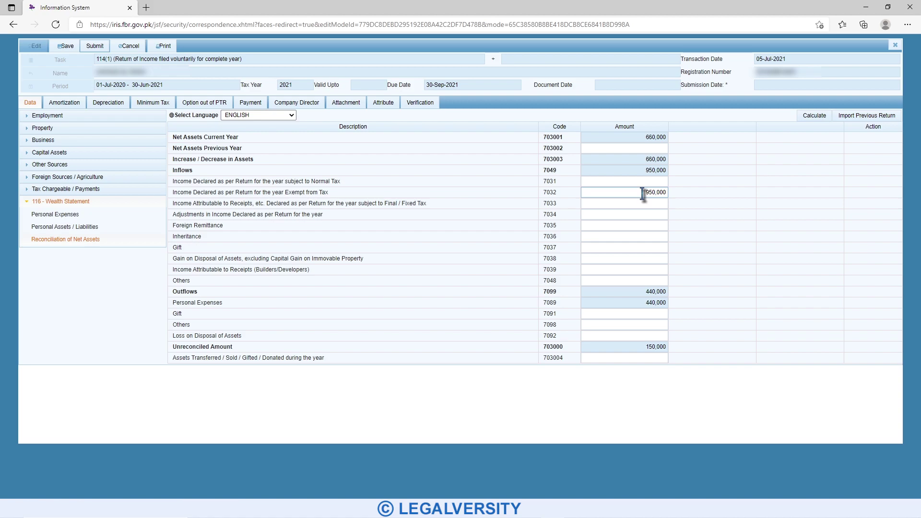
pyautogui.click(658, 346)
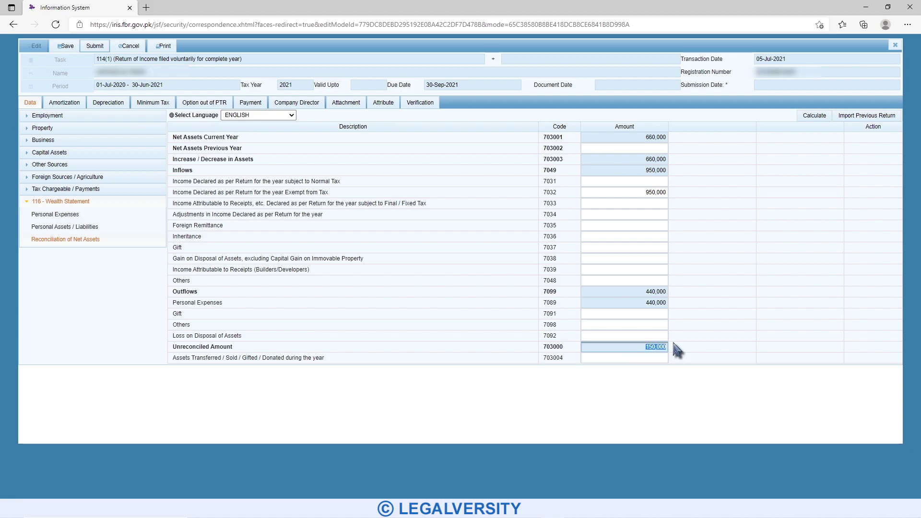
pyautogui.click(623, 149)
pyautogui.write('150,000')
pyautogui.click(709, 160)
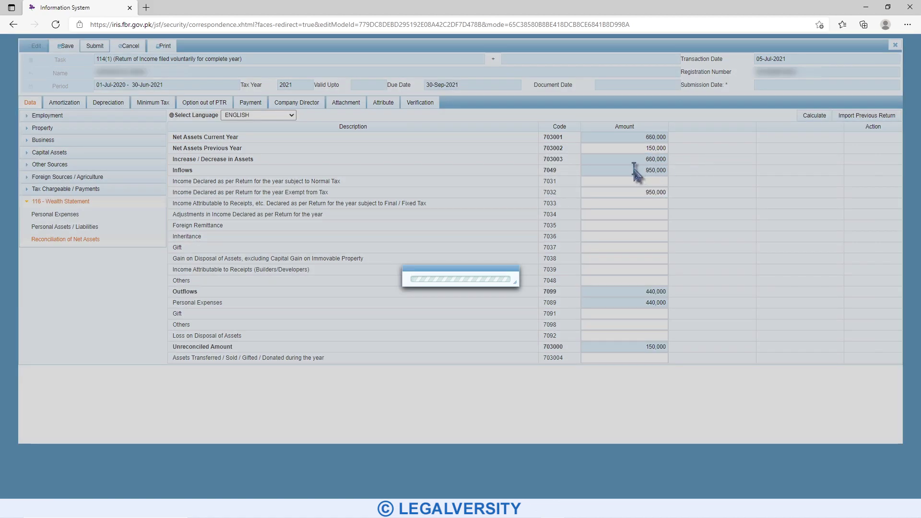
pyautogui.click(814, 117)
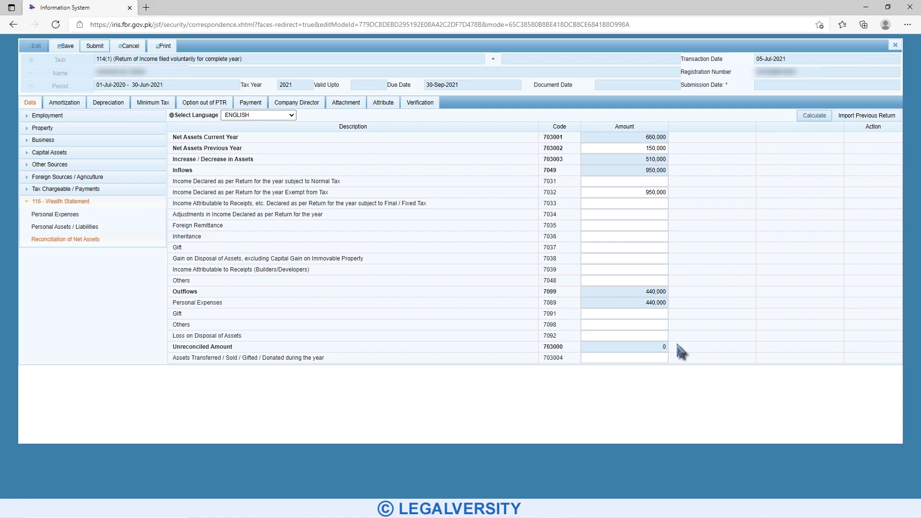
pyautogui.click(655, 357)
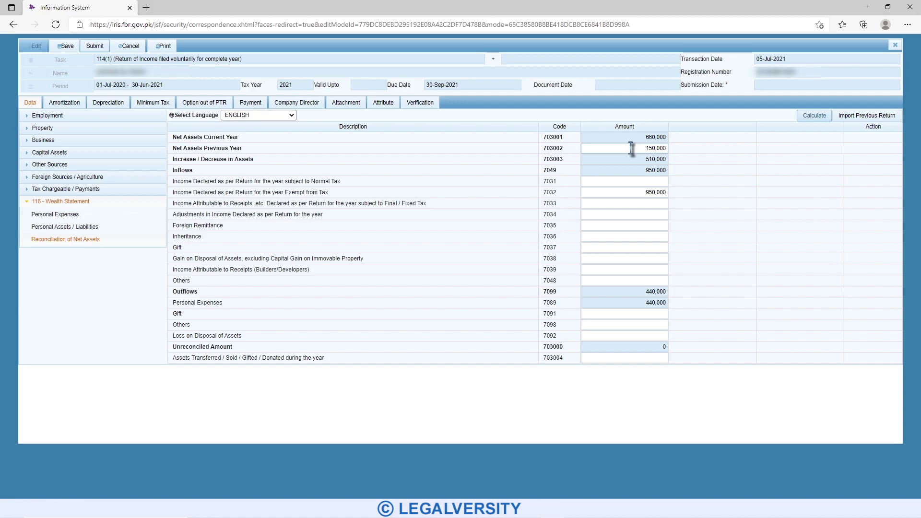
pyautogui.click(621, 325)
pyautogui.click(871, 116)
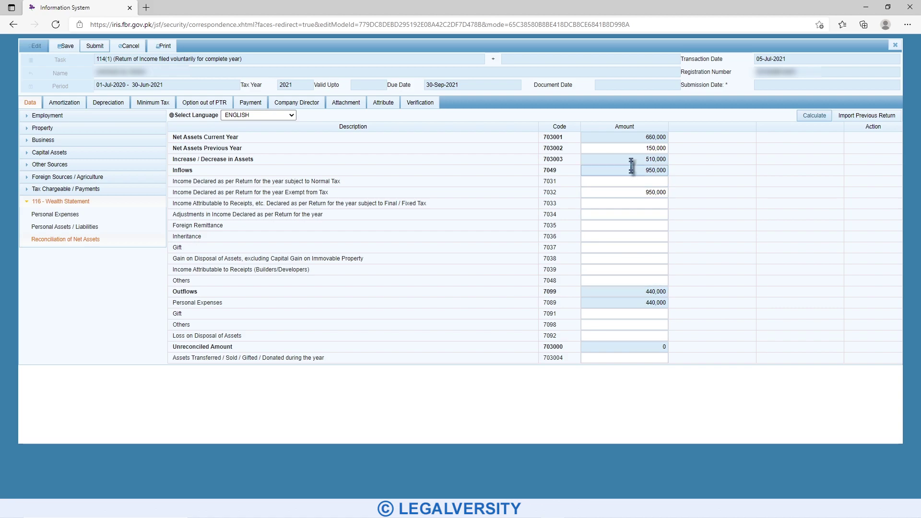
pyautogui.click(95, 225)
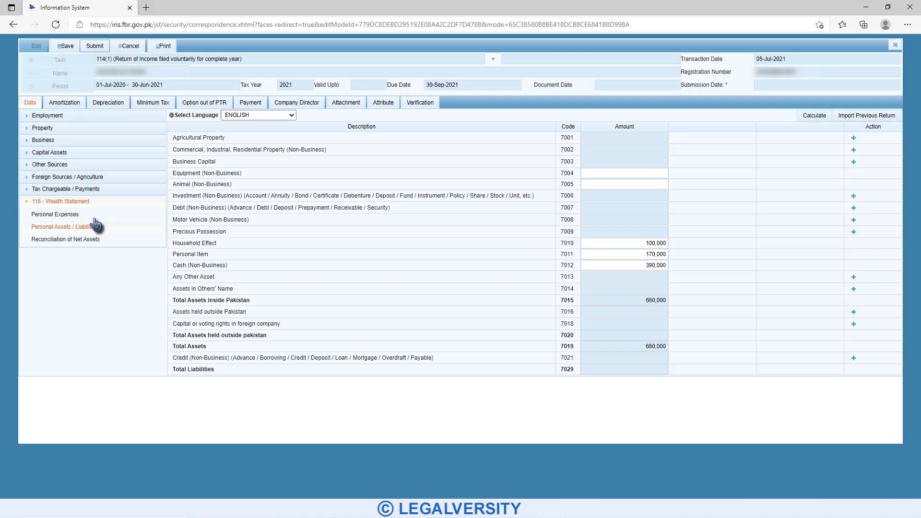
pyautogui.click(94, 240)
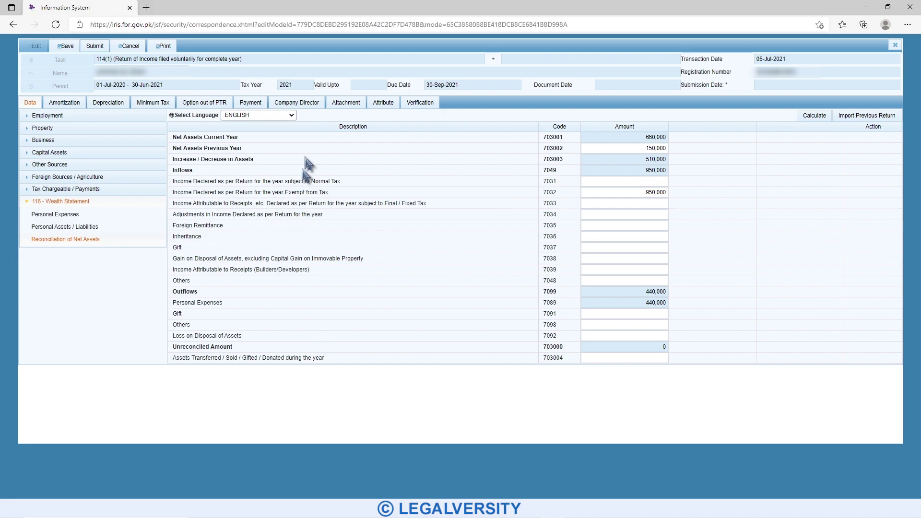
# - Switch to the return's Attribute tab with Business Sector and Residence Status attributes
pyautogui.click(383, 104)
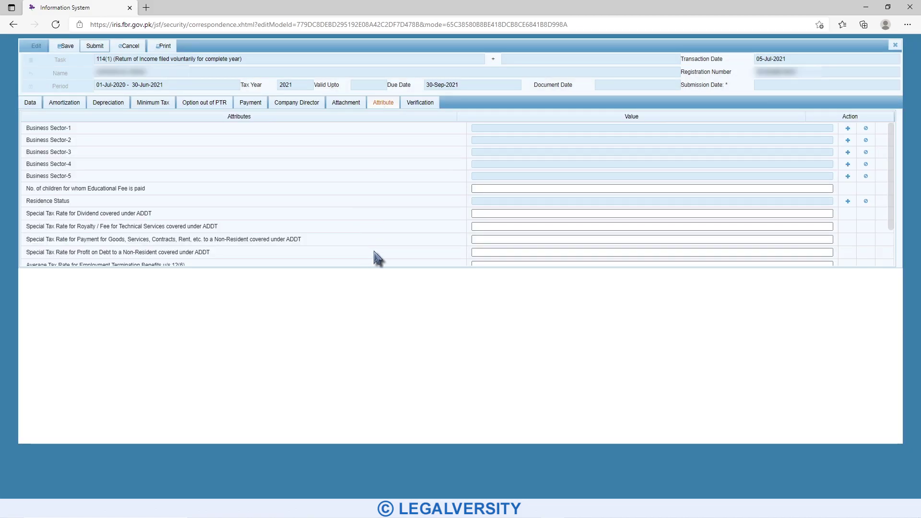
# - Choose Resident from the Residence Status attribute's value list
pyautogui.moveTo(73, 201); pyautogui.dragTo(28, 201)
pyautogui.click(146, 209)
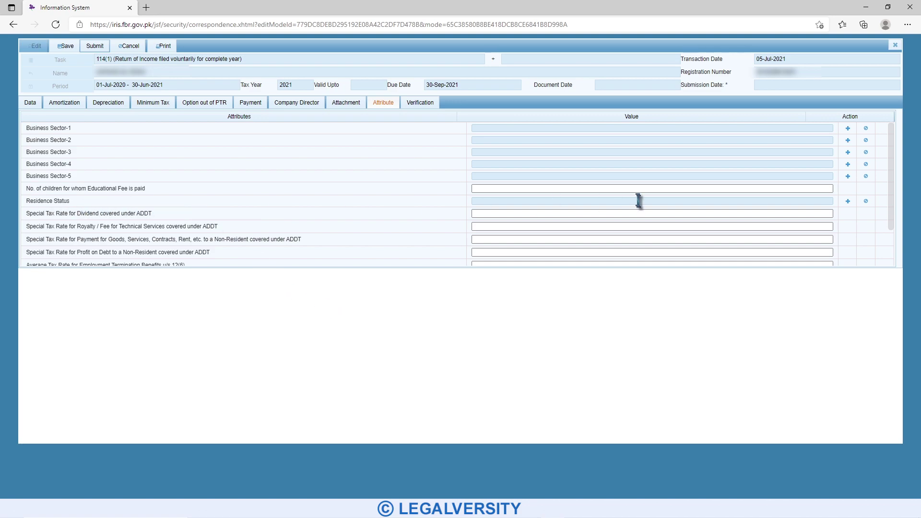
pyautogui.click(847, 200)
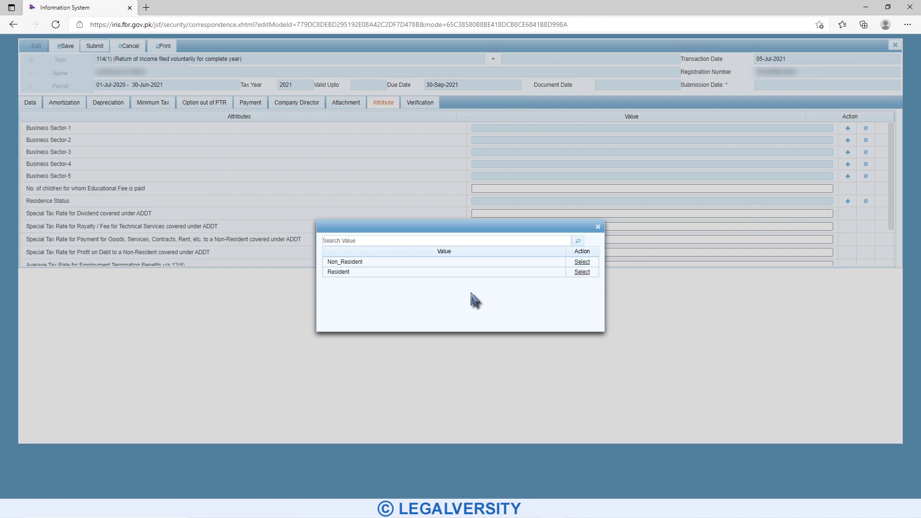
pyautogui.click(581, 272)
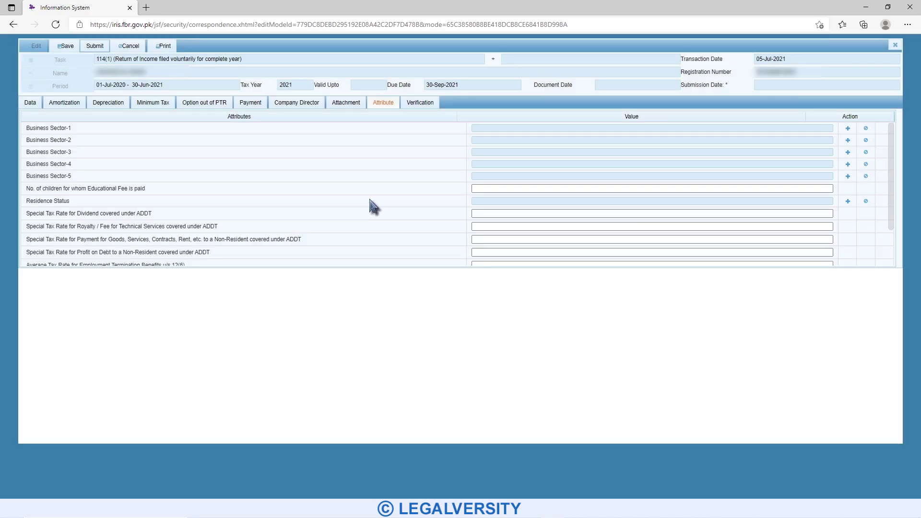
# - Check the Verification declaration and empty PIN field, then save the return
pyautogui.click(420, 103)
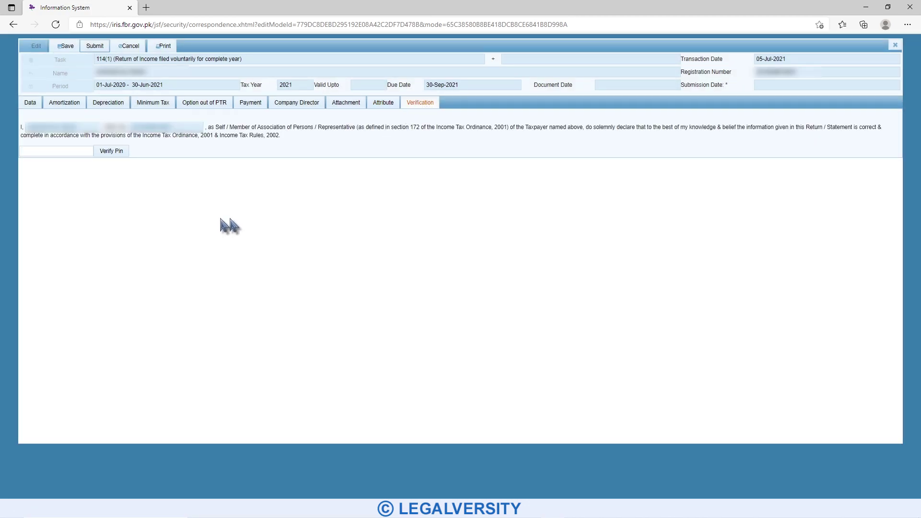
pyautogui.click(66, 153)
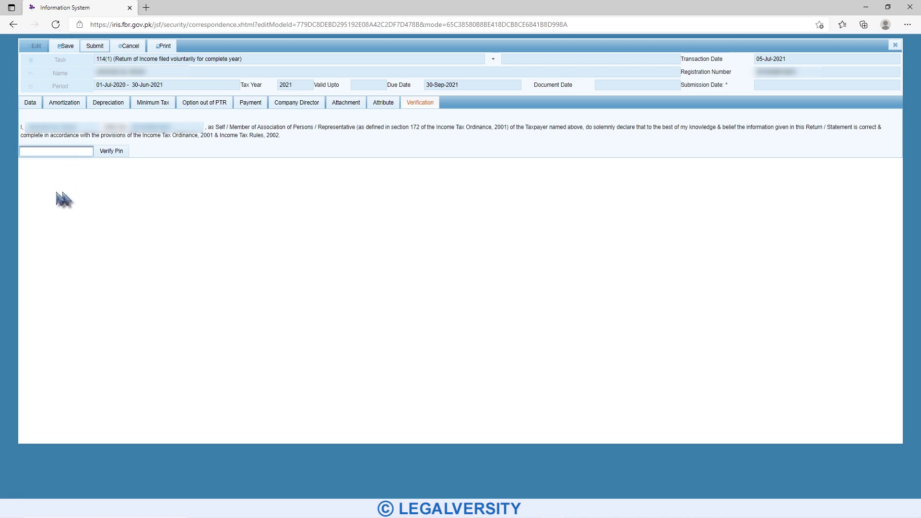
pyautogui.click(74, 194)
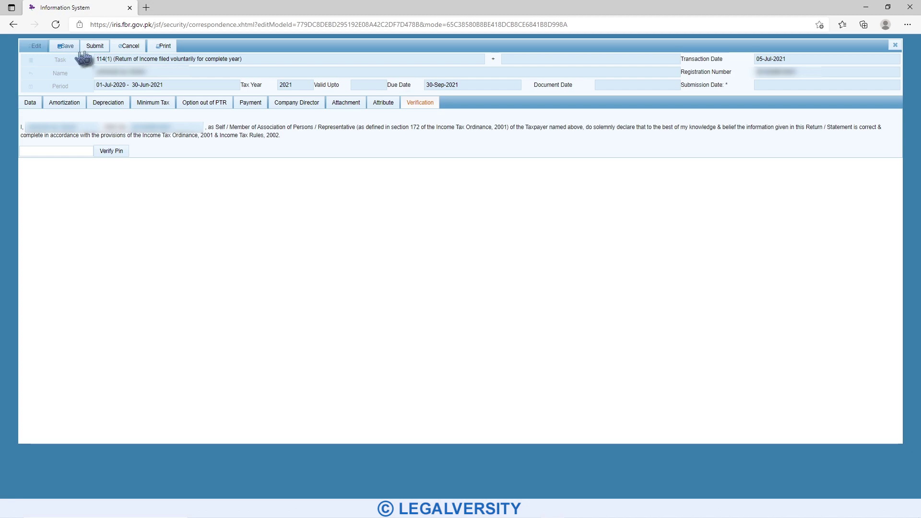
pyautogui.click(95, 46)
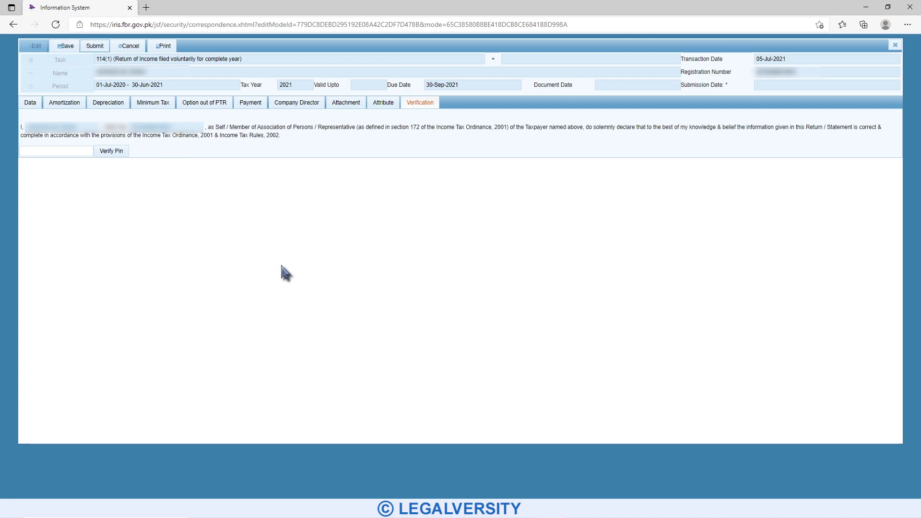